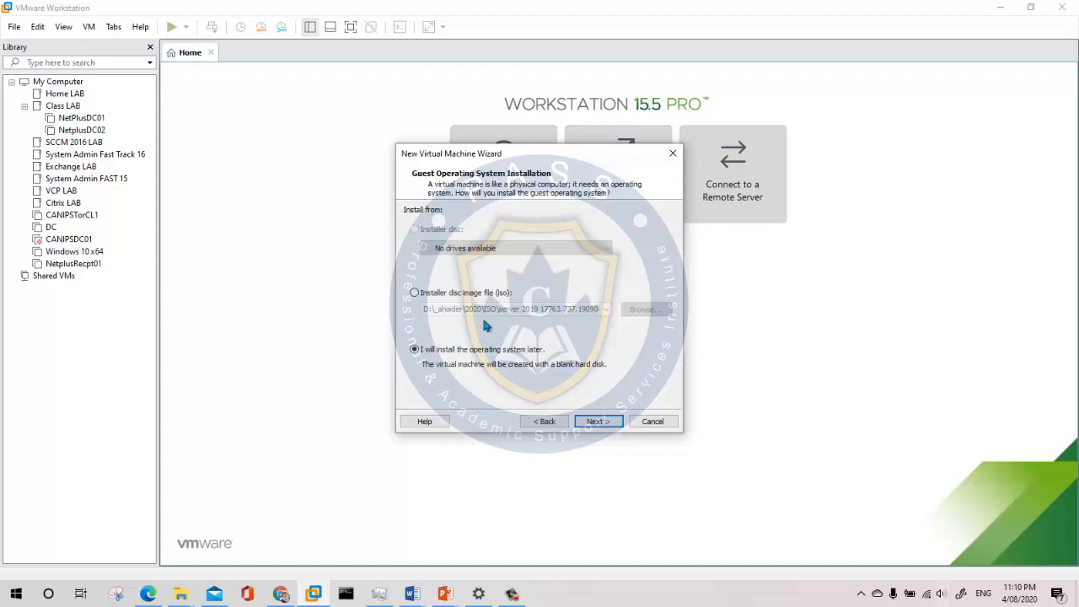
# Create a Windows Server 2019 virtual machine from the server 2019 ISO, without a product key and with a 60 GB disk split into multiple files.
pyautogui.click(449, 293)
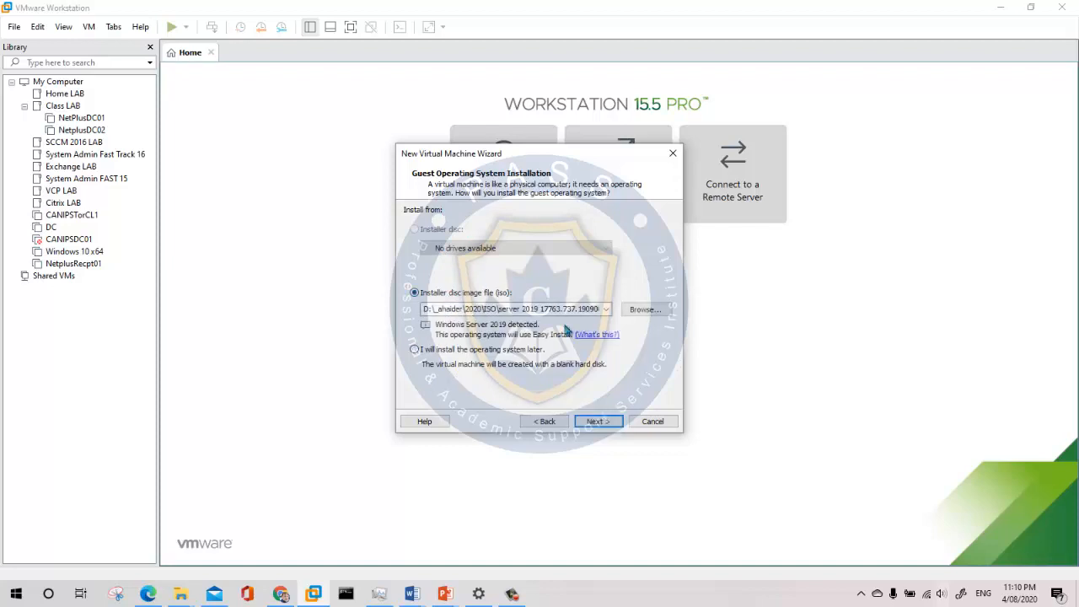
pyautogui.click(606, 421)
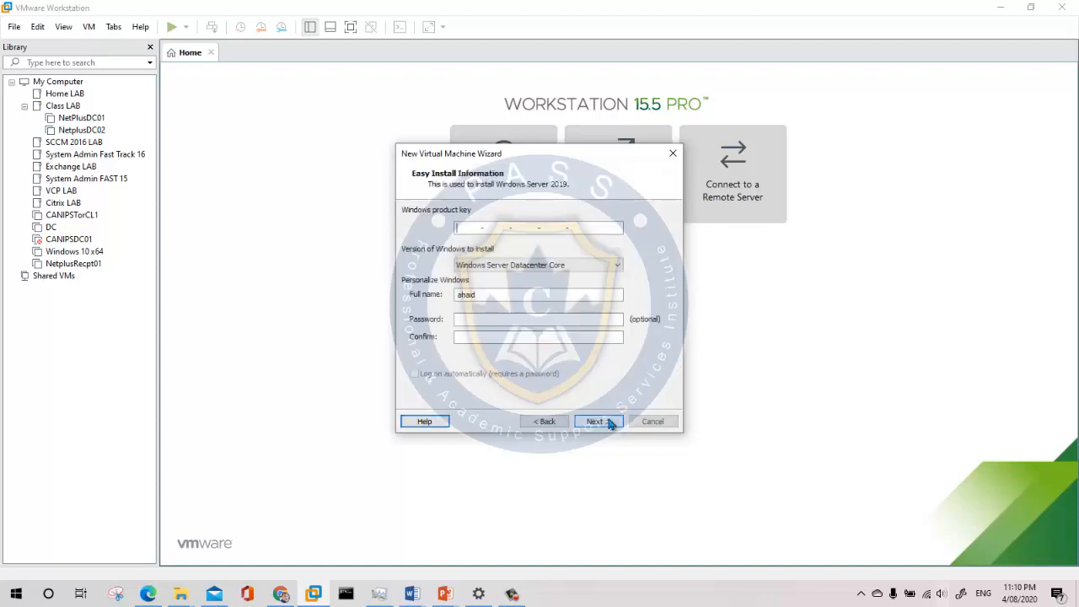
pyautogui.click(600, 421)
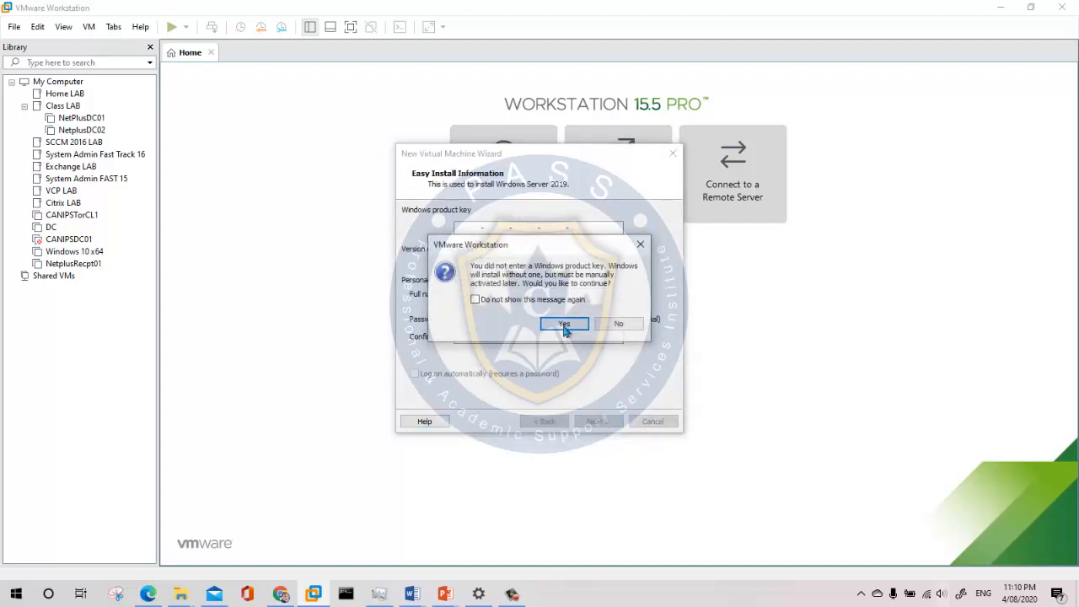
pyautogui.click(563, 327)
pyautogui.click(596, 420)
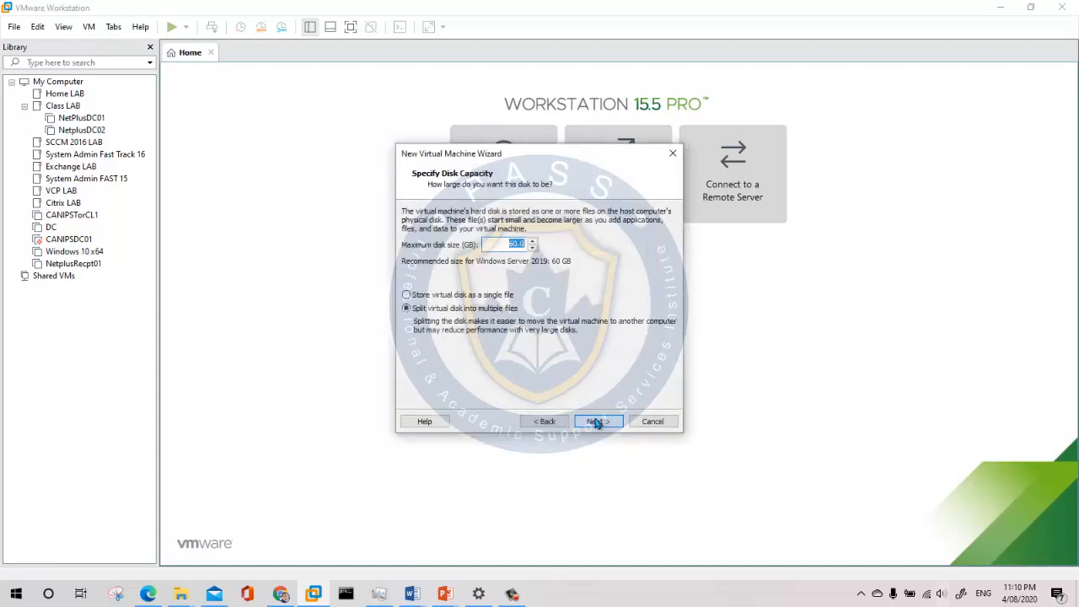
pyautogui.click(595, 421)
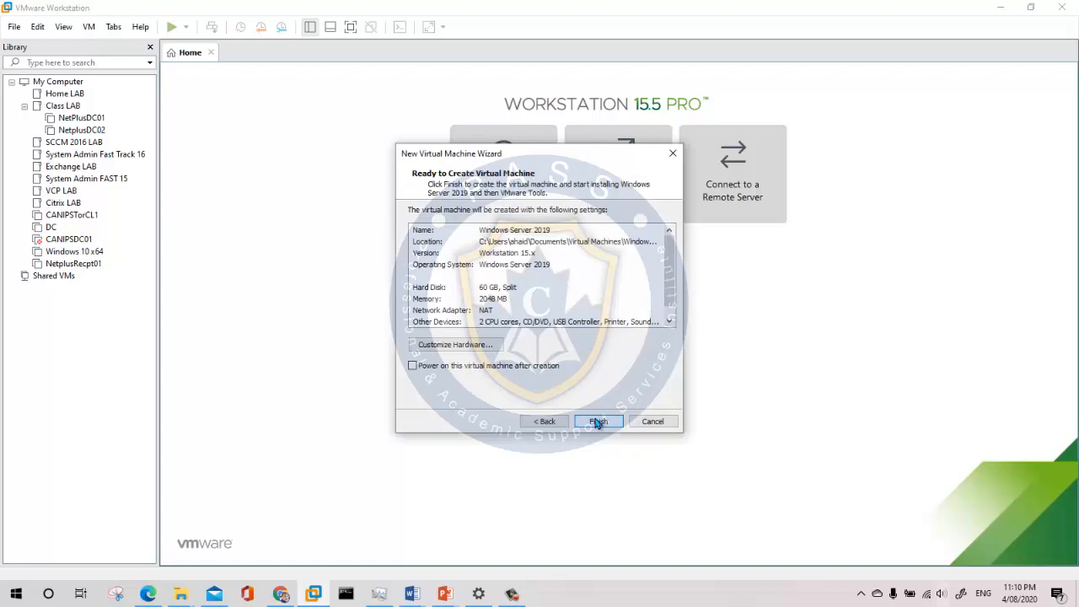
pyautogui.click(603, 422)
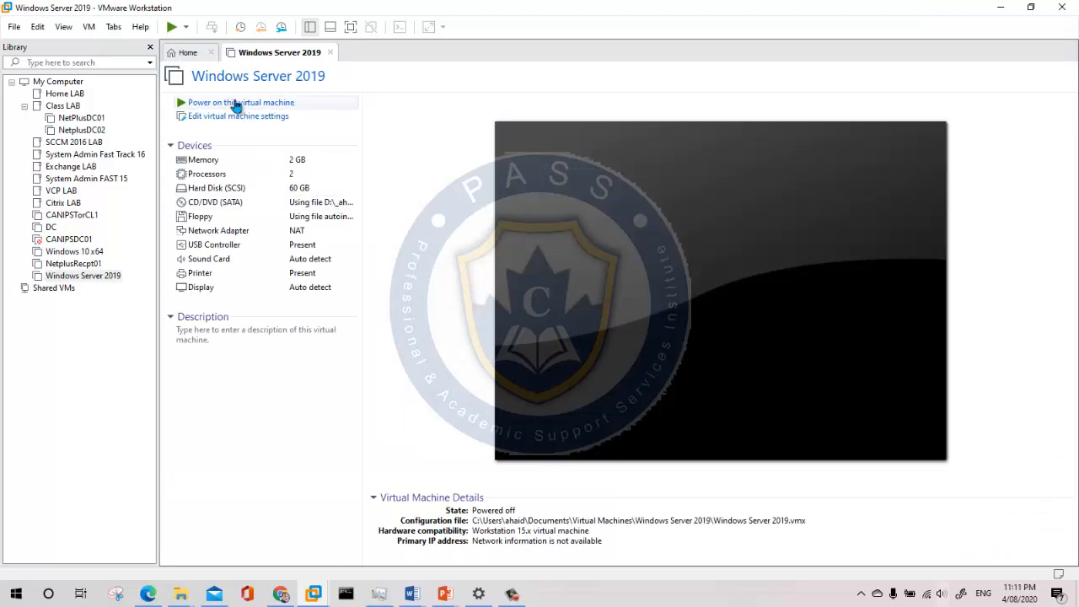
# Power on the Windows Server 2019 virtual machine and try to install Windows Server 2019 Datacenter Evaluation (Desktop Experience).
pyautogui.click(236, 103)
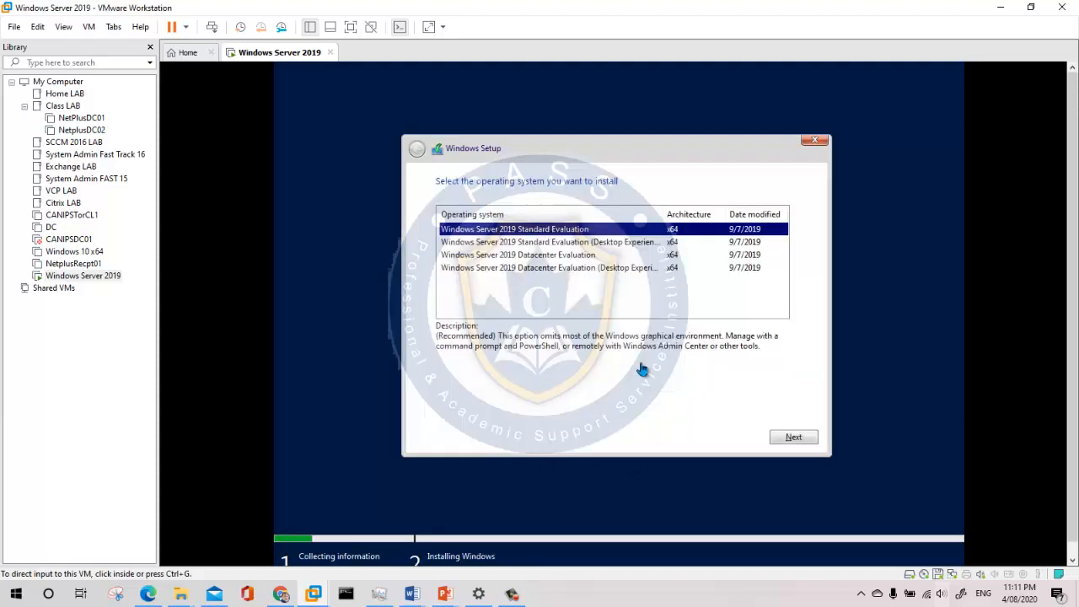
pyautogui.click(589, 268)
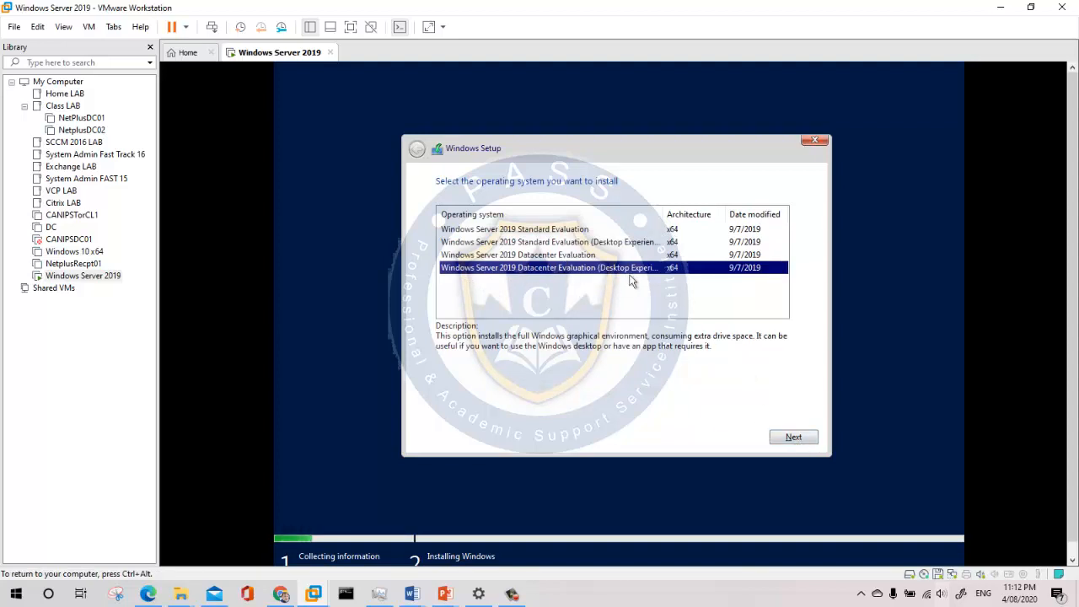
pyautogui.click(794, 438)
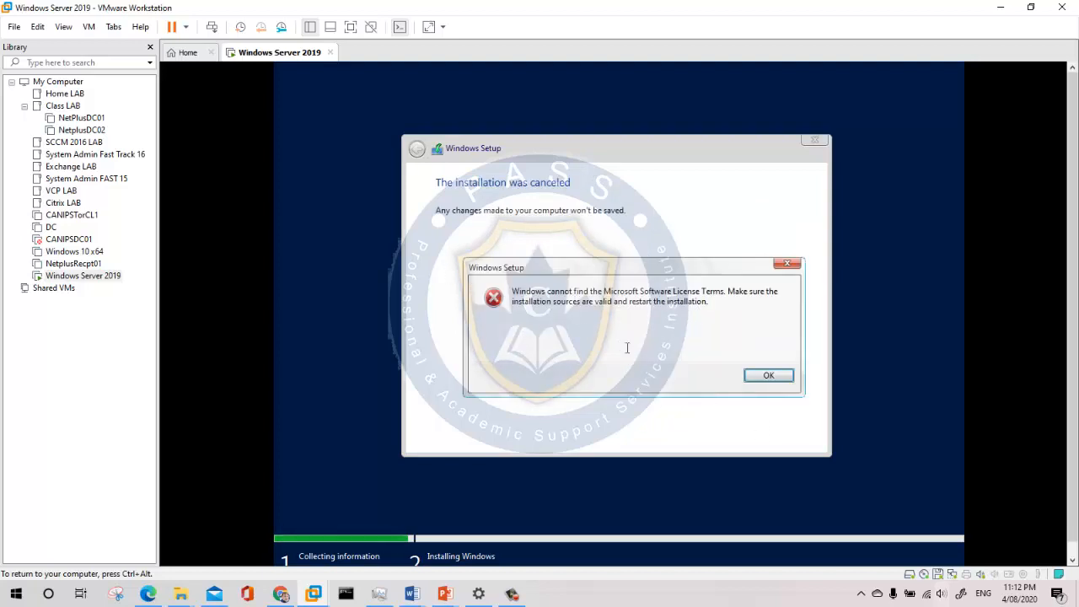
# Release the guest's input capture and power off the Windows Server 2019 virtual machine.
pyautogui.hotkey('ctrl', 'alt')
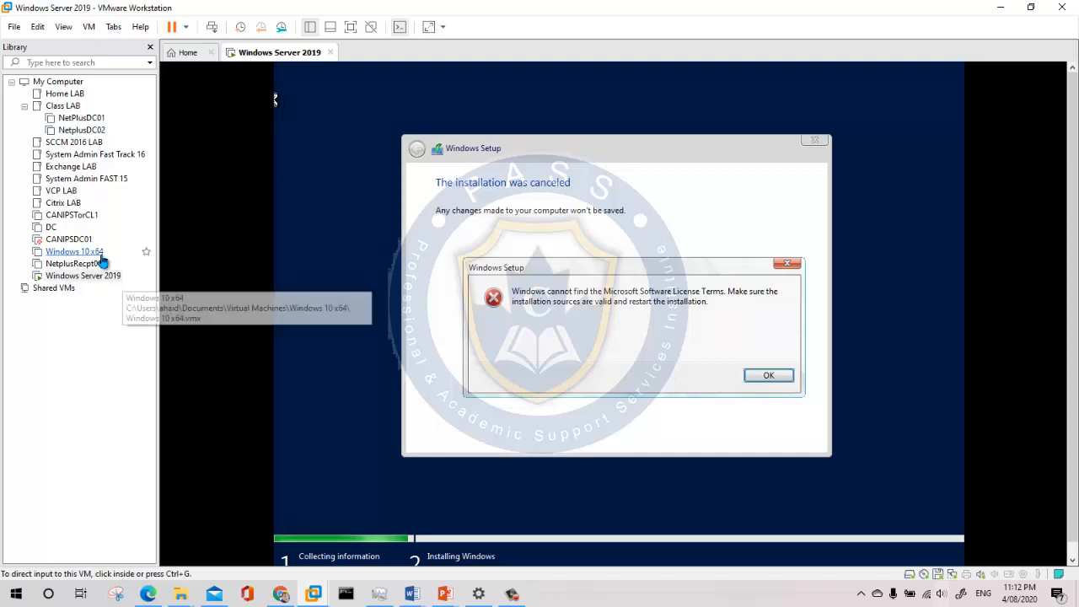
pyautogui.rightClick(87, 277)
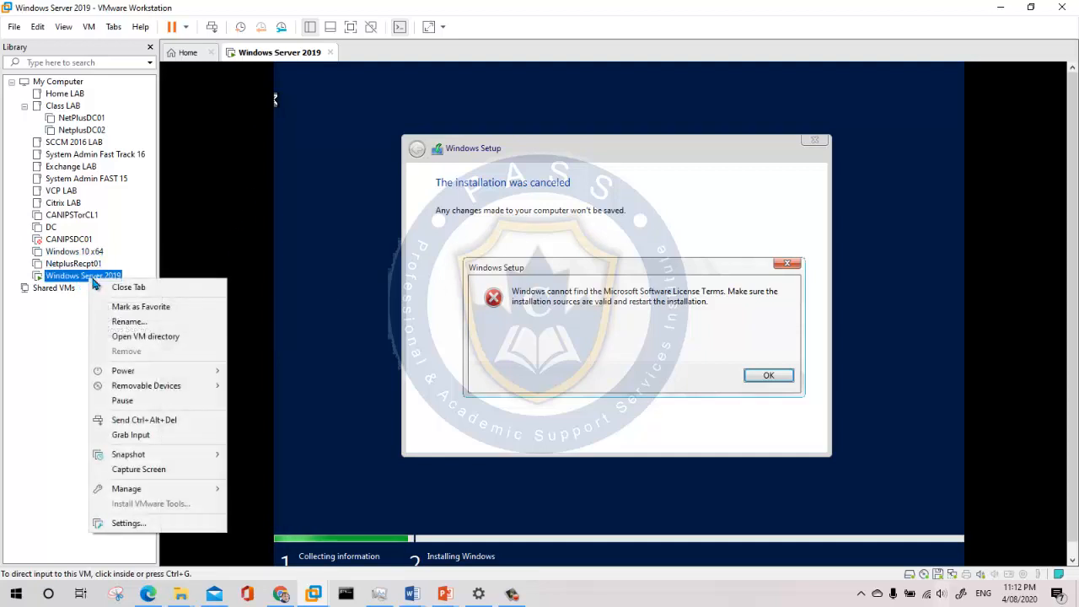
pyautogui.moveTo(193, 489)
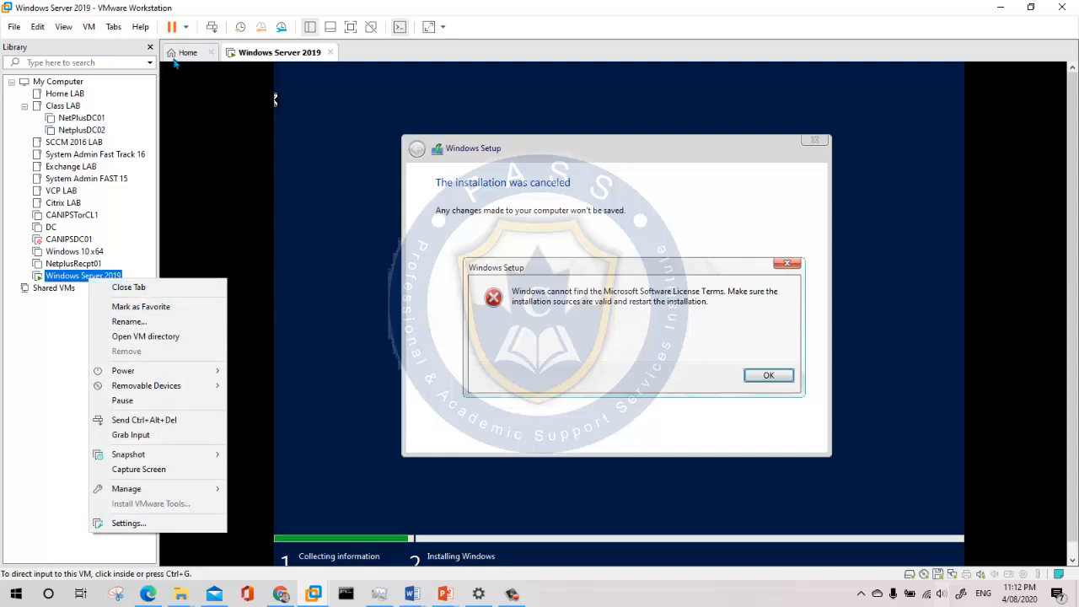
pyautogui.click(186, 28)
pyautogui.click(186, 28)
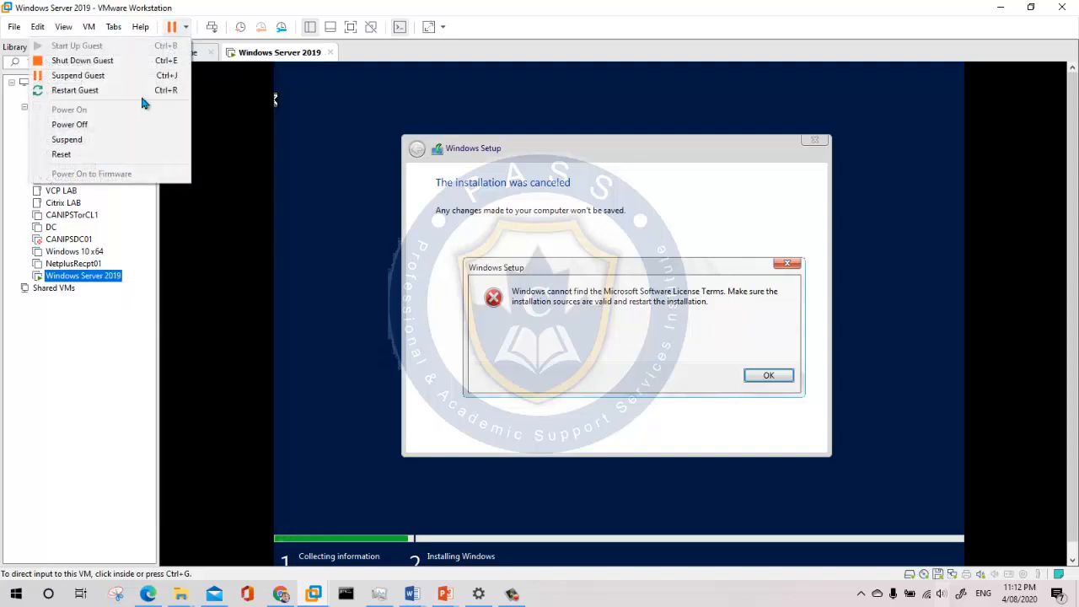
pyautogui.click(128, 126)
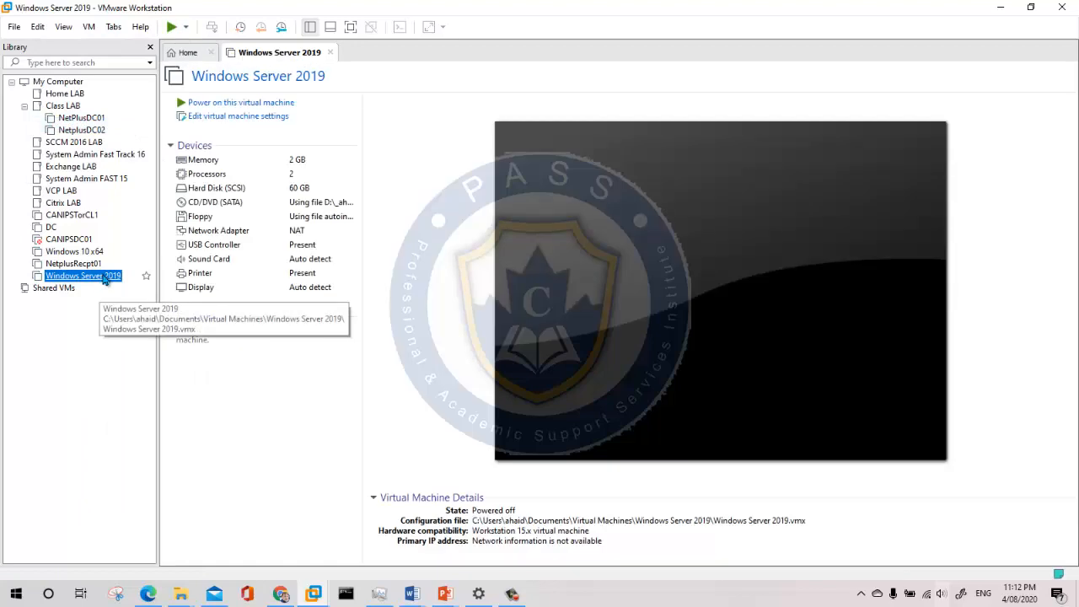
# Delete the Windows Server 2019 virtual machine from disk and confirm the deletion.
pyautogui.rightClick(105, 281)
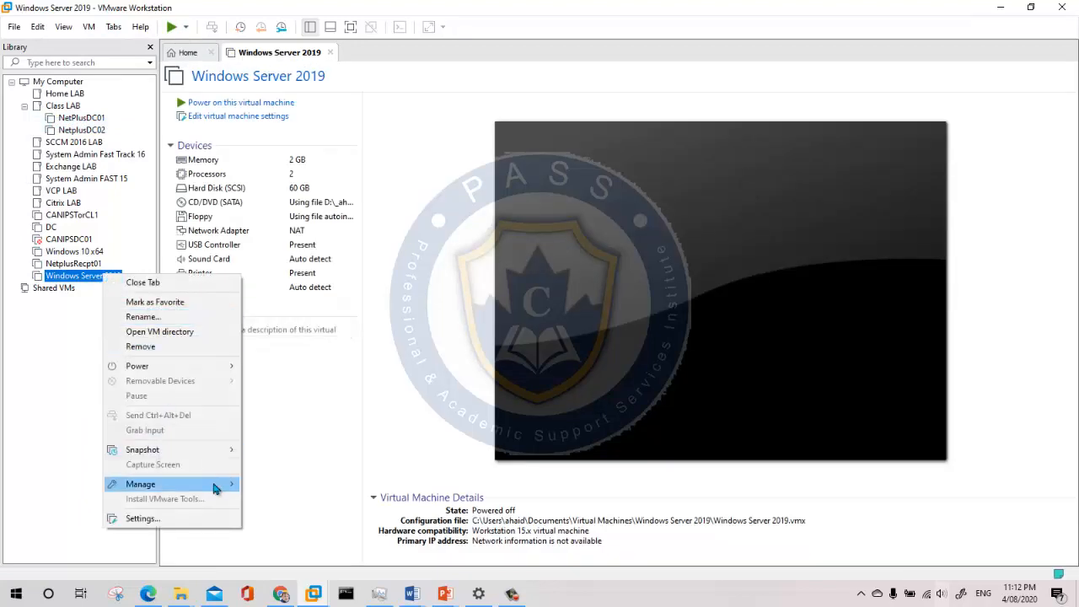
pyautogui.moveTo(218, 491)
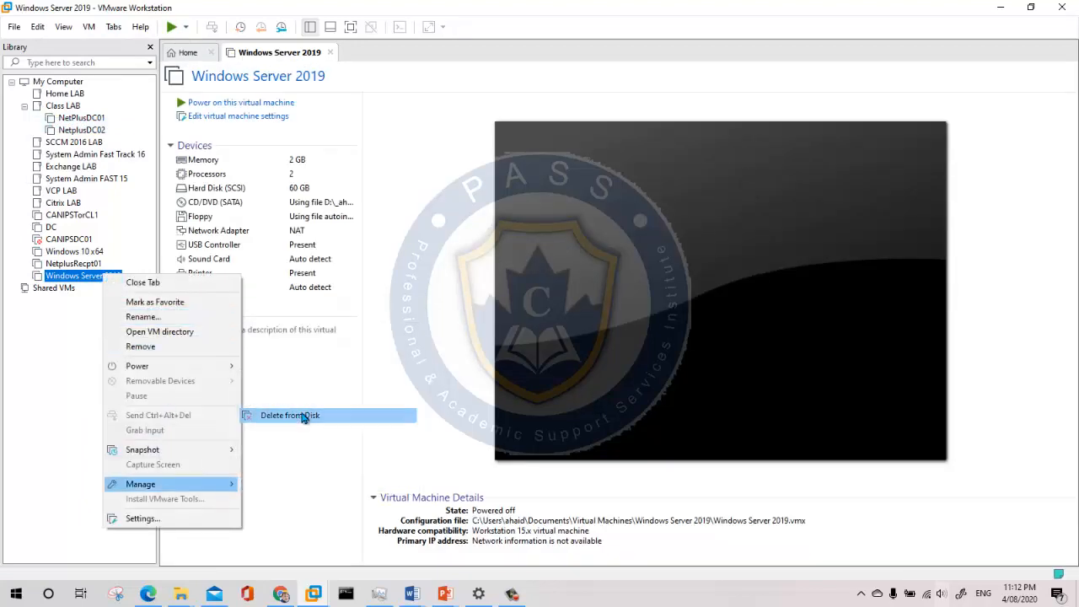
pyautogui.click(305, 414)
pyautogui.click(569, 325)
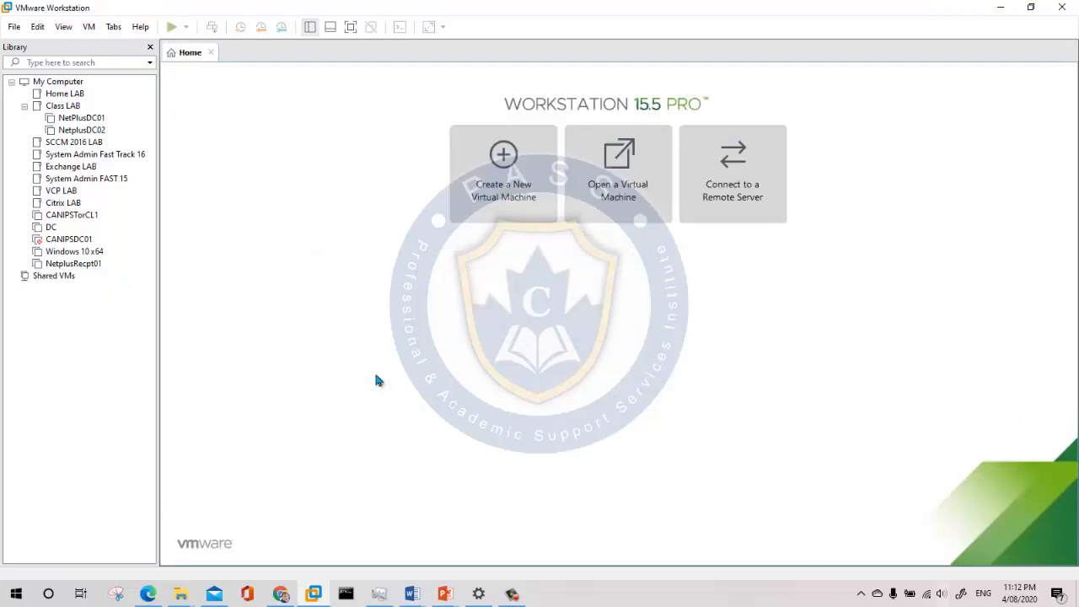
# Start a new Typical virtual machine with the operating system installed later, keeping Microsoft Windows and Windows Server 2019 as the guest.
pyautogui.click(516, 174)
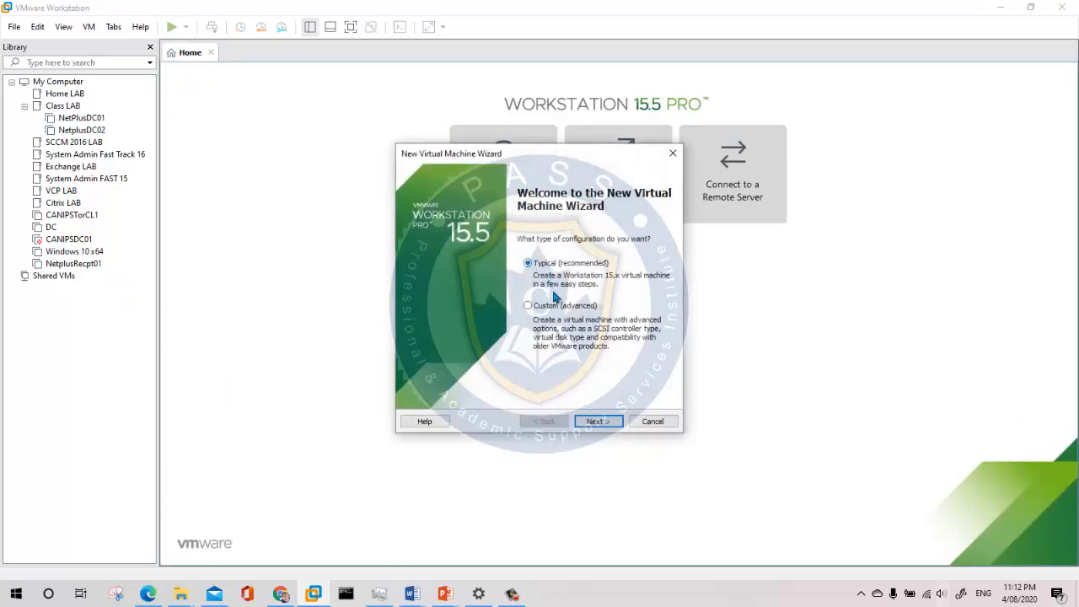
pyautogui.click(601, 423)
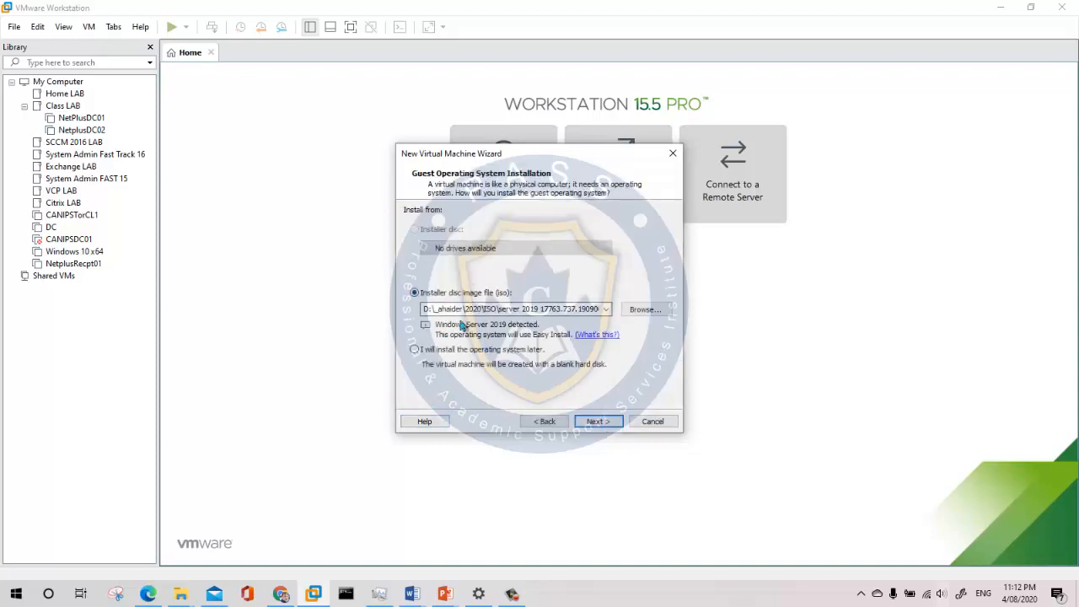
pyautogui.click(429, 350)
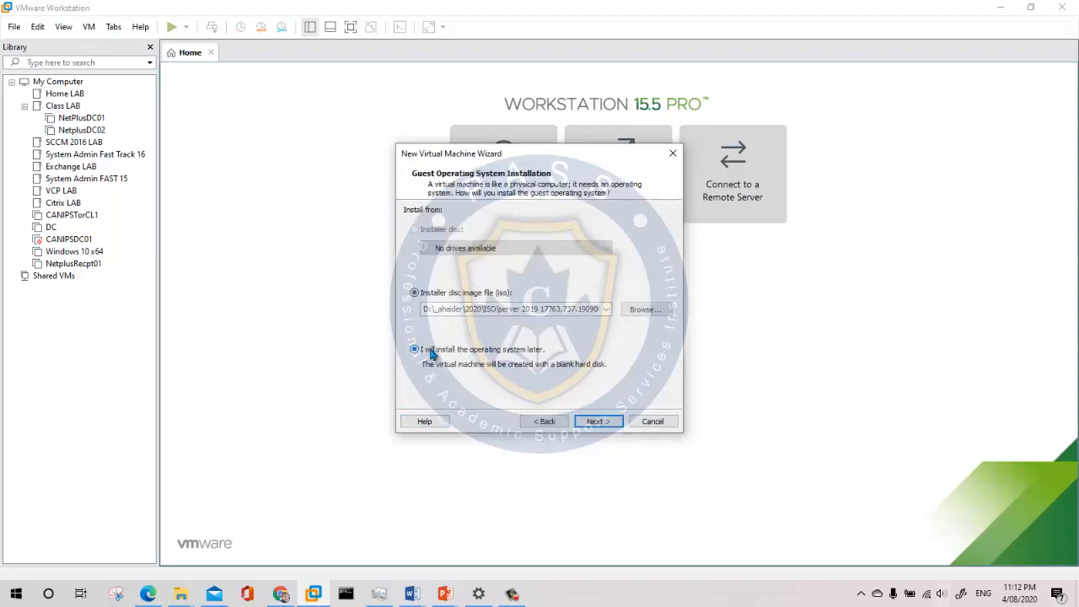
pyautogui.click(603, 427)
pyautogui.click(601, 424)
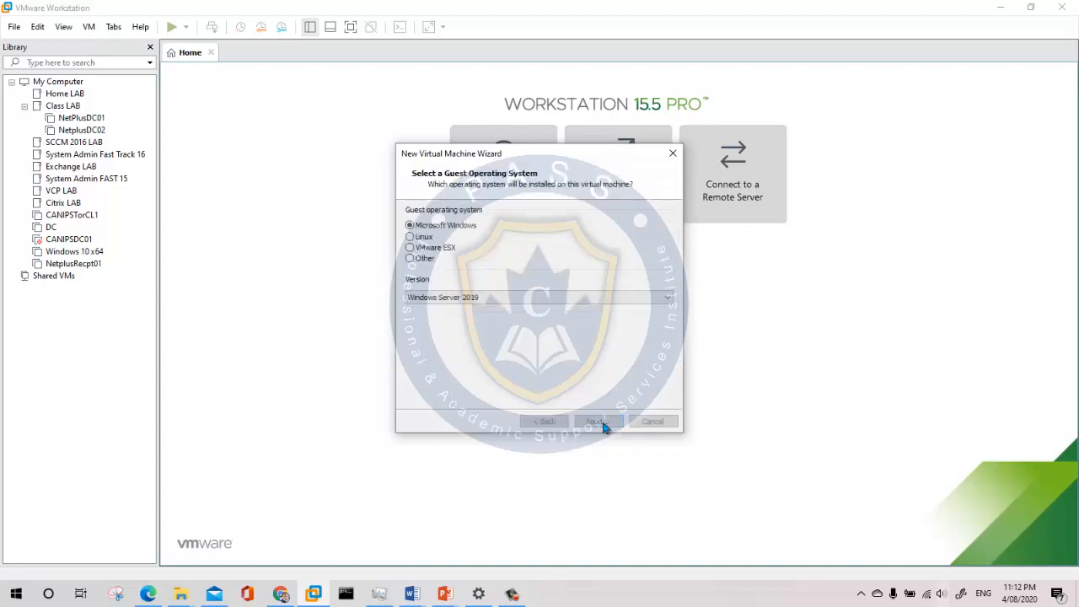
# Try to name the new virtual machine netplusdc01.
pyautogui.moveTo(500, 229); pyautogui.dragTo(327, 236)
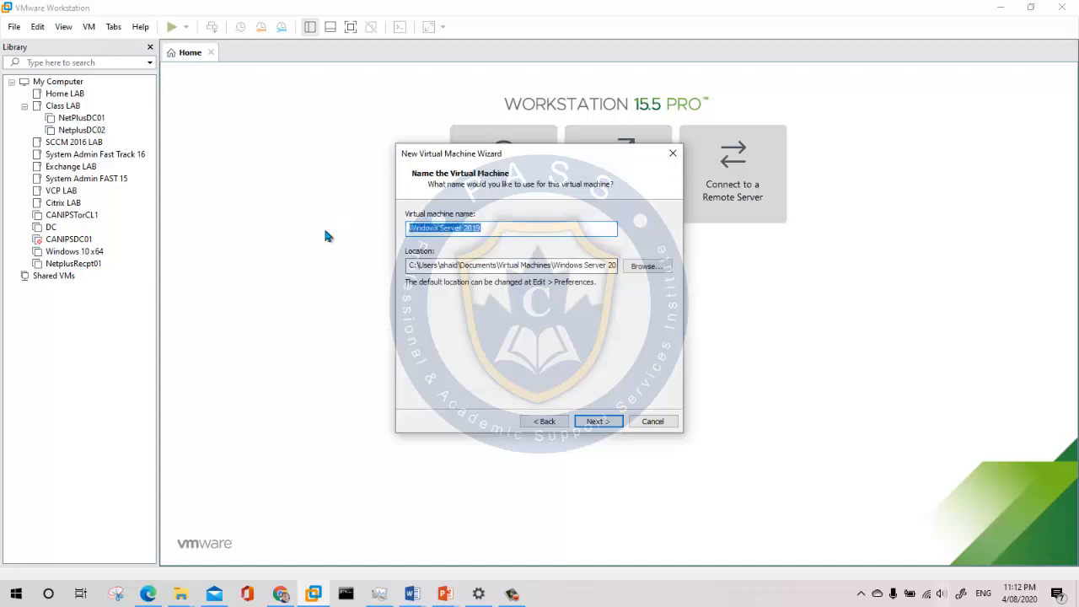
pyautogui.write('net')
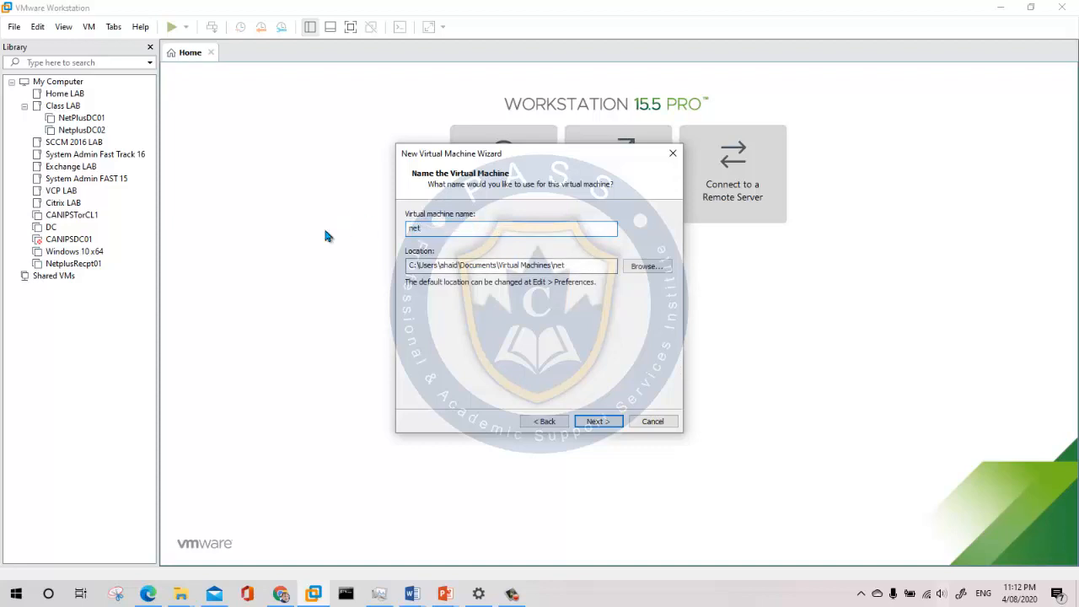
pyautogui.write('plusdc01')
pyautogui.press('Return')
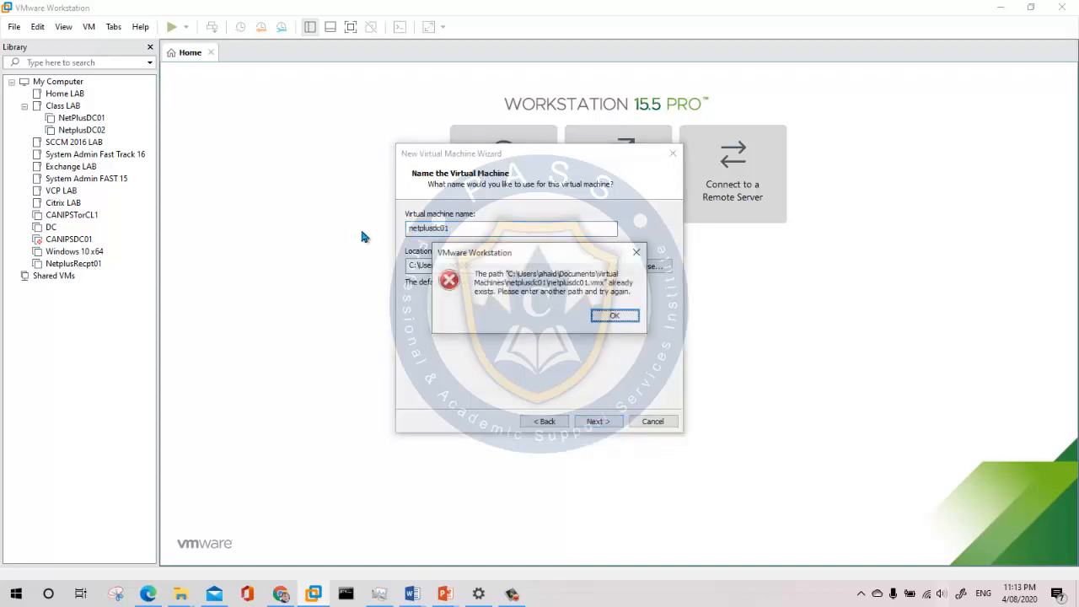
pyautogui.click(614, 317)
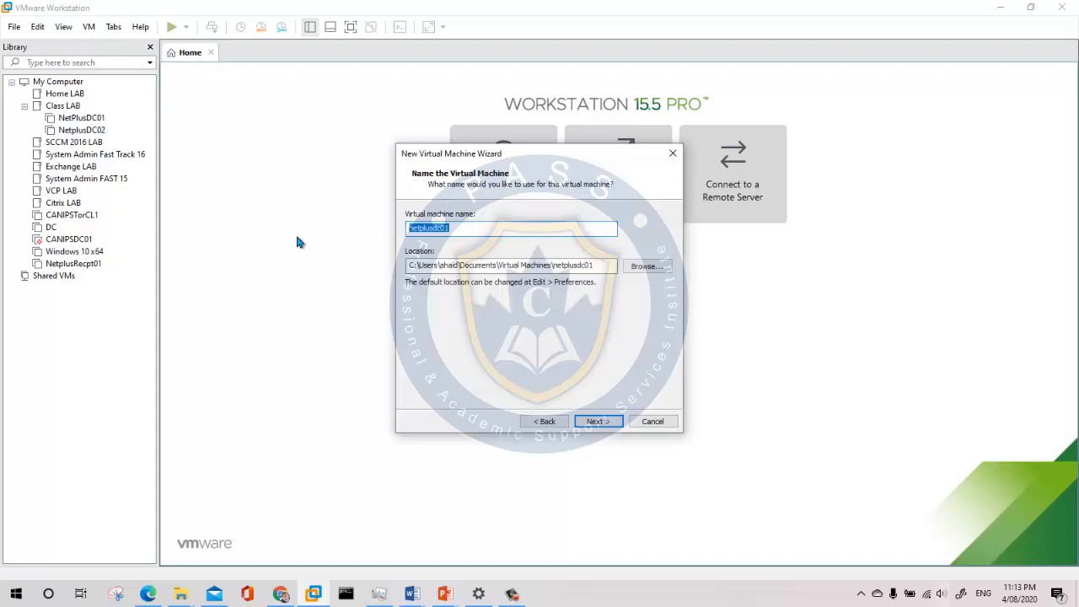
# Name the virtual machine Passdc01 and finish creating it with a 60 GB disk split into multiple files.
pyautogui.write('Passdc01')
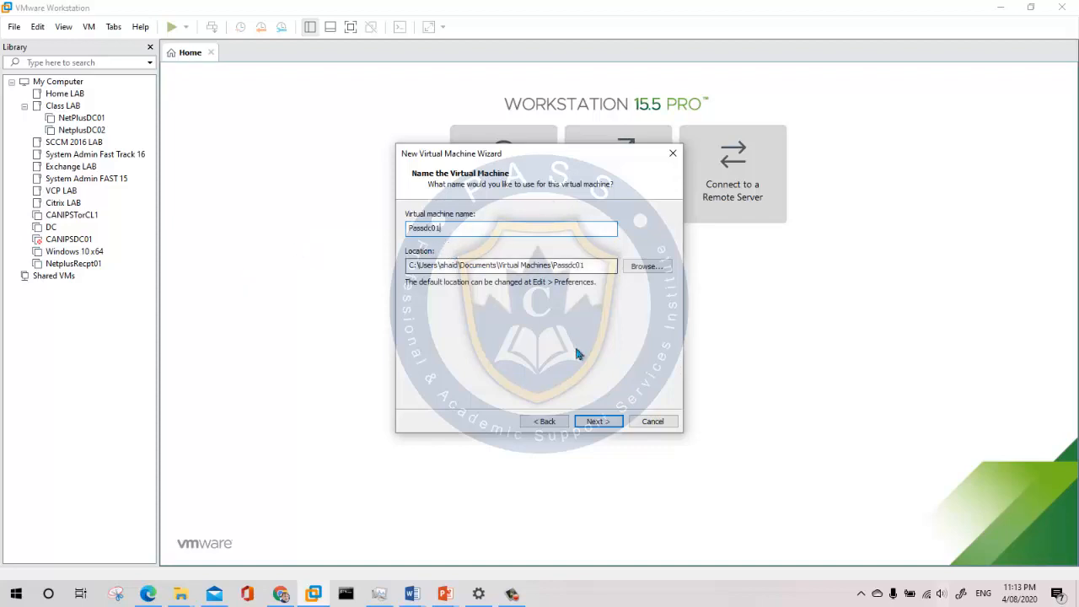
pyautogui.click(600, 422)
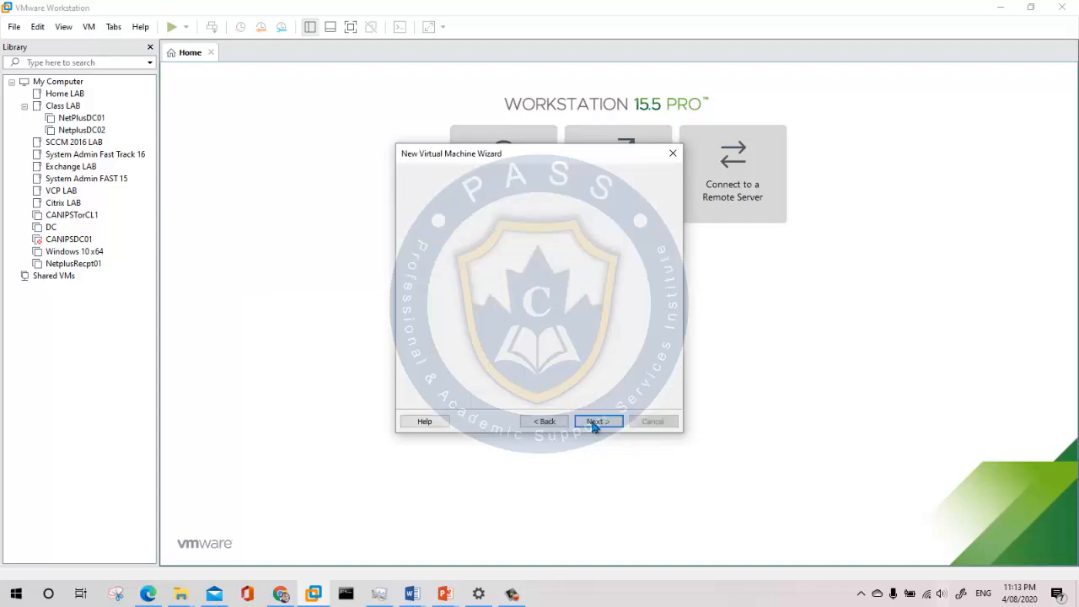
pyautogui.click(597, 421)
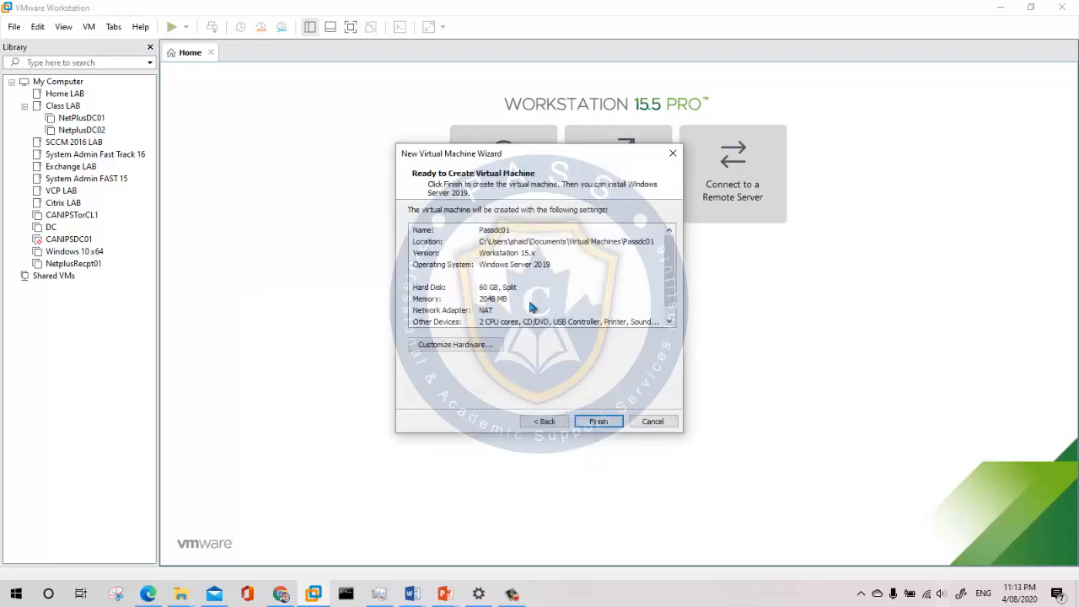
pyautogui.click(600, 422)
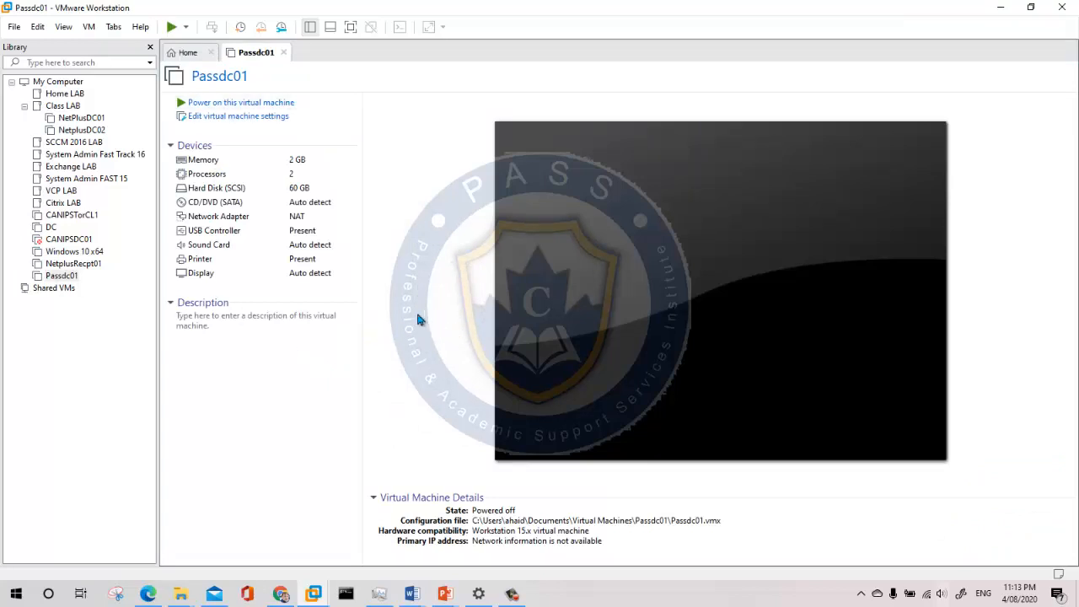
# Set Passdc01's firmware type to BIOS and power the machine on, agreeing to connect the sata0:1 device at every power-on.
pyautogui.click(226, 122)
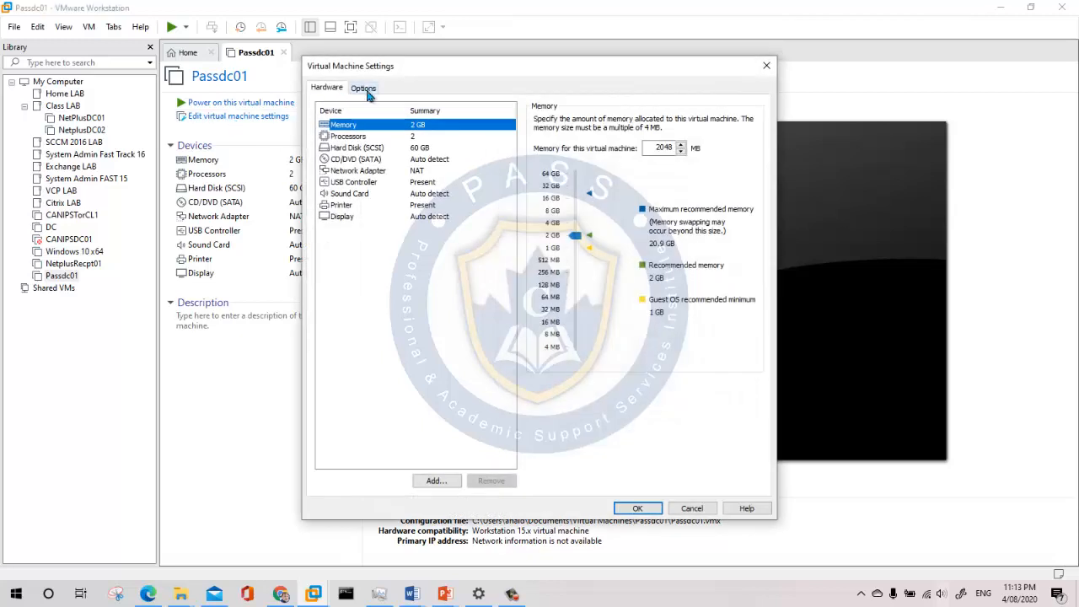
pyautogui.click(365, 90)
pyautogui.click(346, 264)
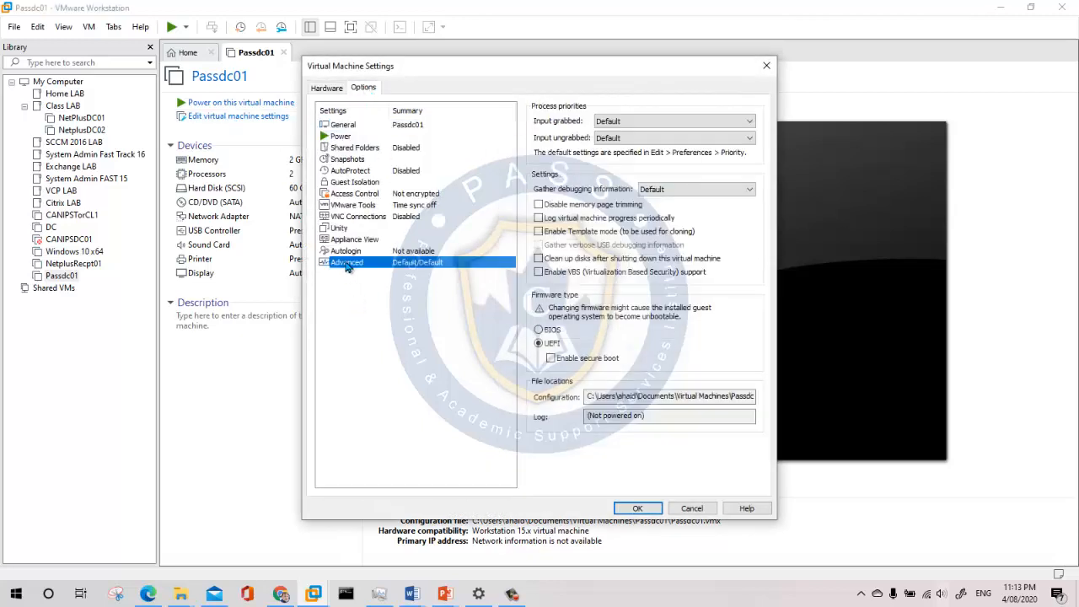
pyautogui.click(539, 331)
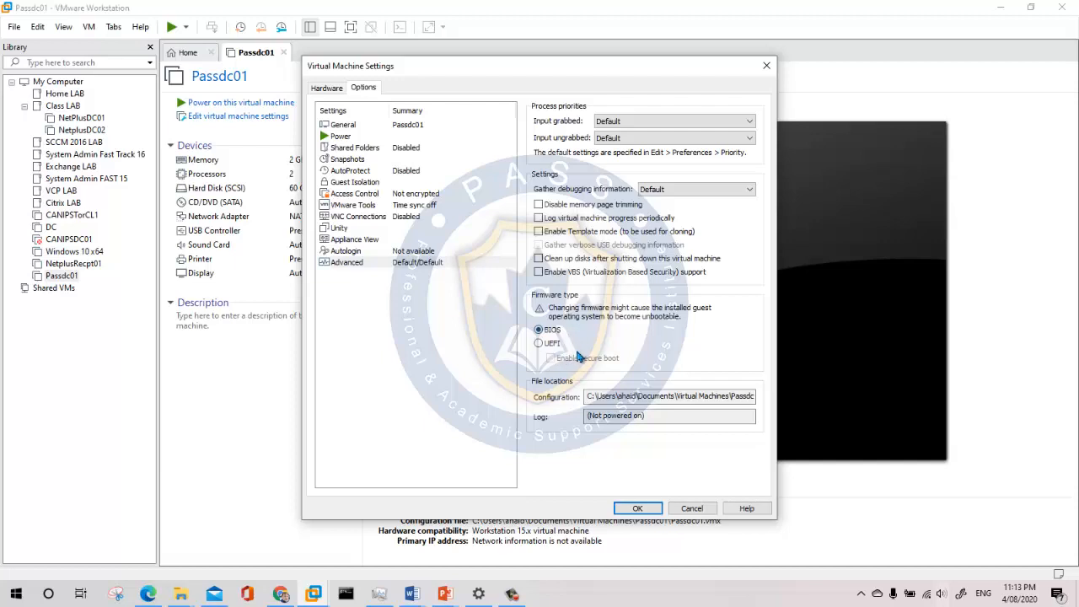
pyautogui.click(625, 507)
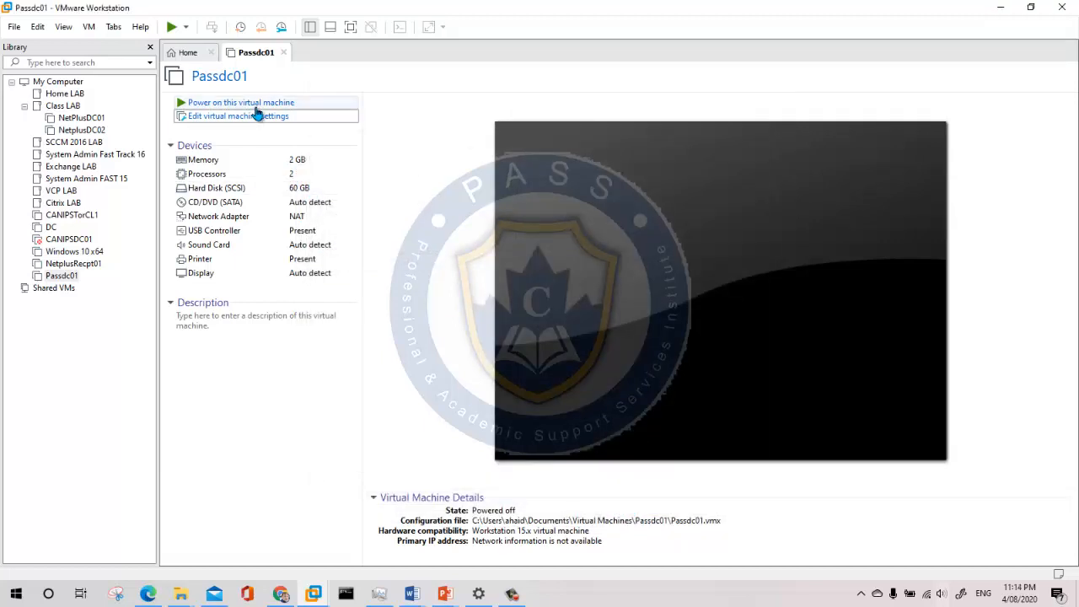
pyautogui.click(256, 105)
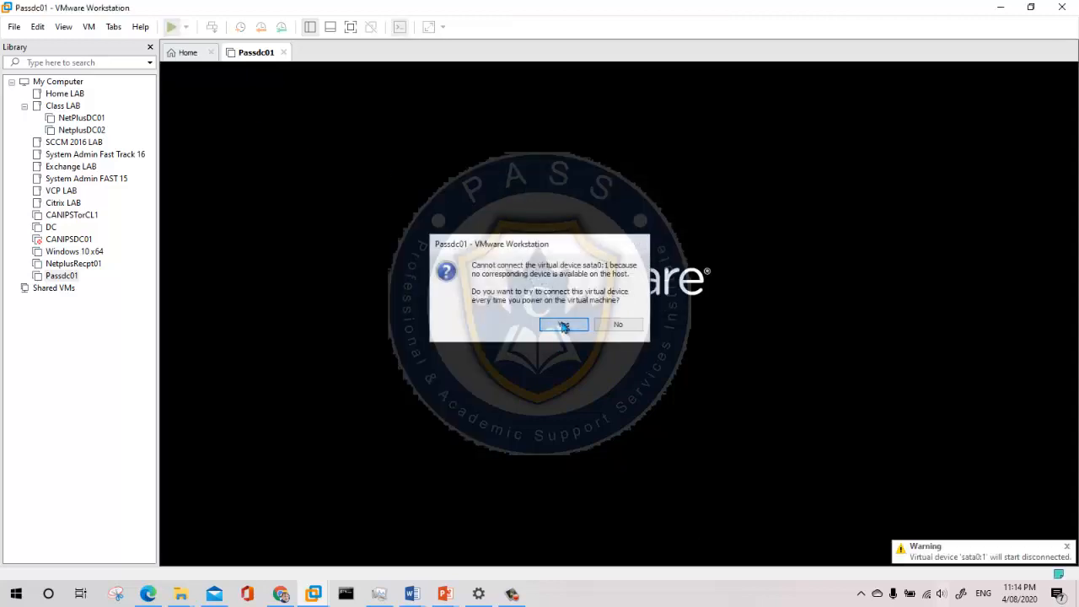
pyautogui.click(562, 325)
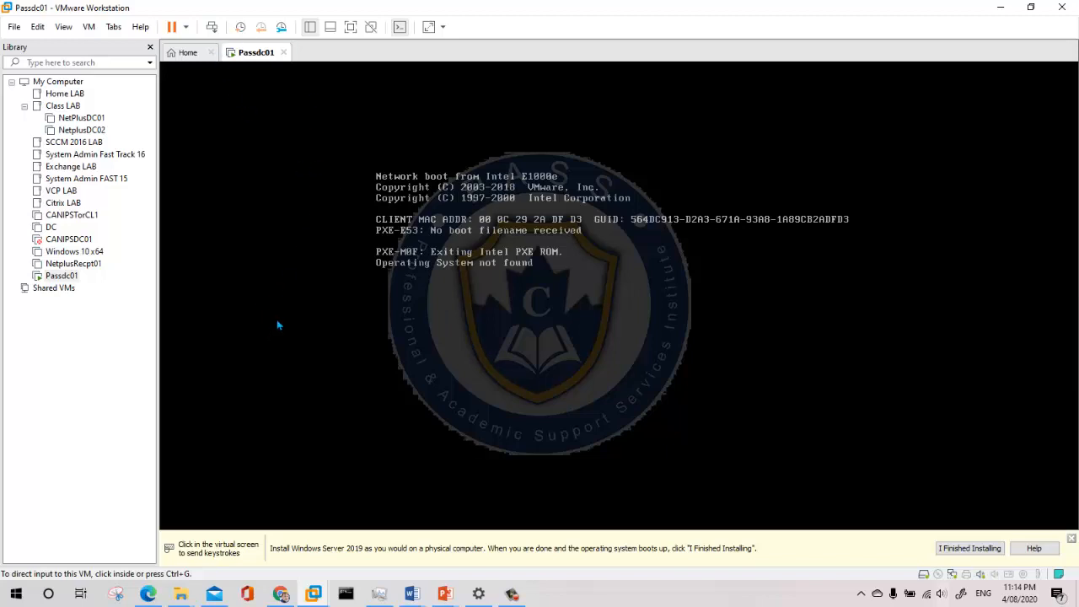
pyautogui.rightClick(263, 50)
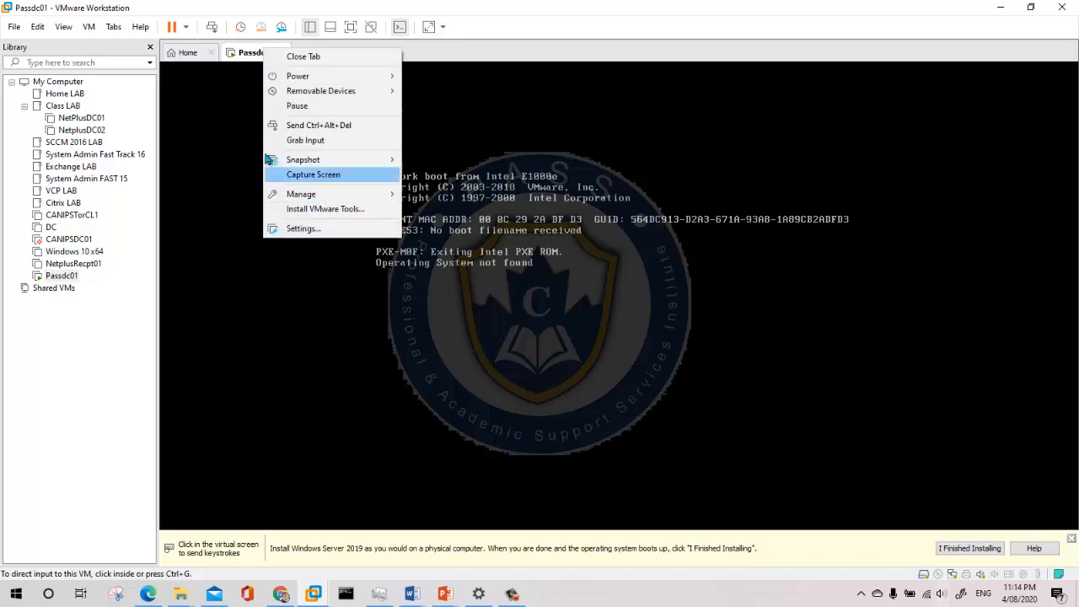
pyautogui.click(251, 52)
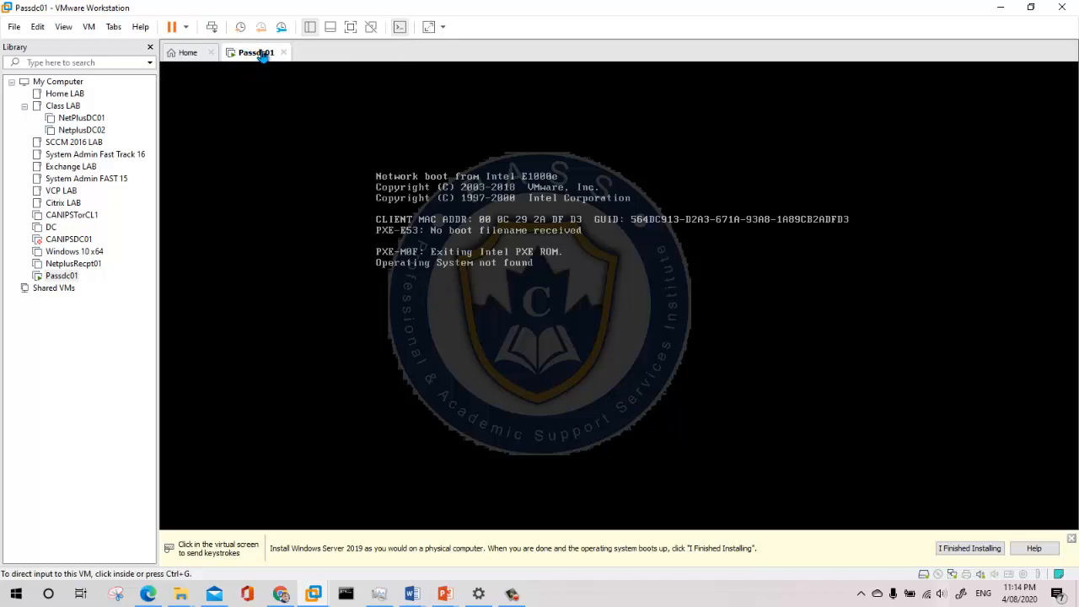
pyautogui.rightClick(263, 53)
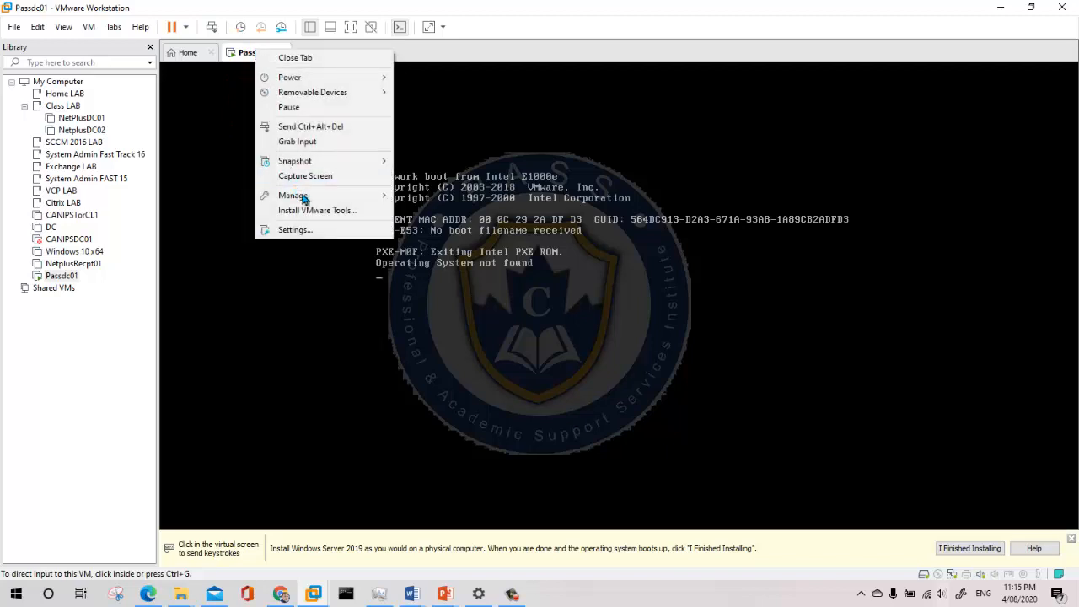
pyautogui.click(883, 578)
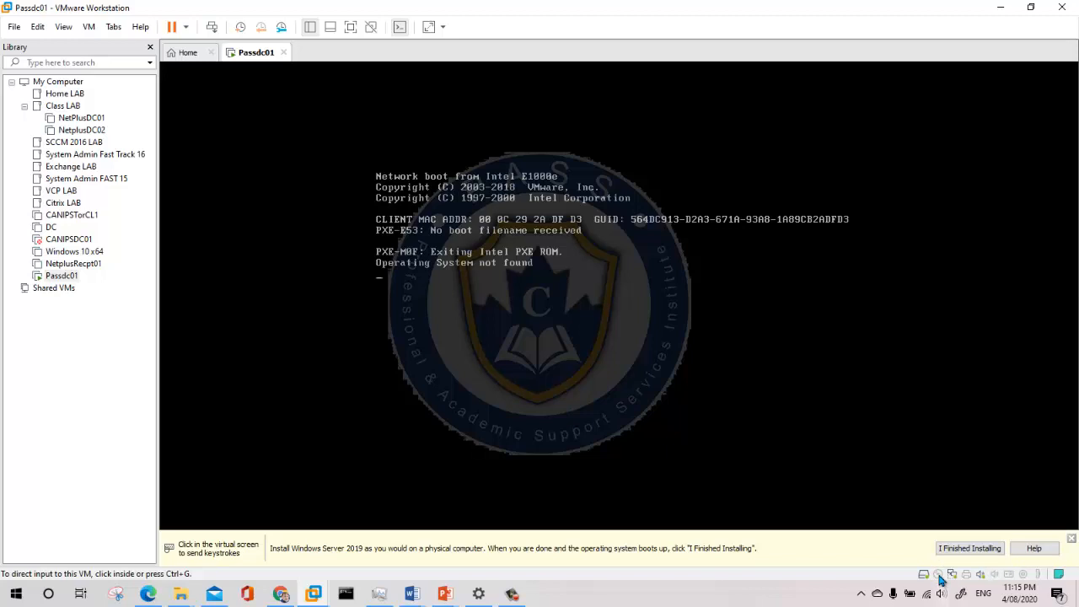
pyautogui.doubleClick(938, 577)
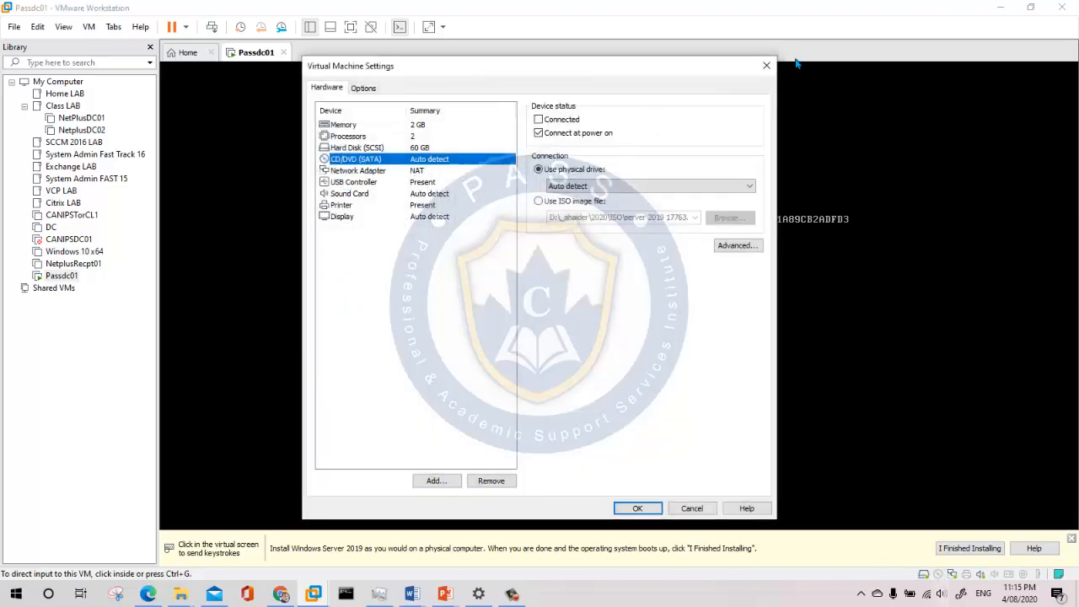
pyautogui.click(766, 65)
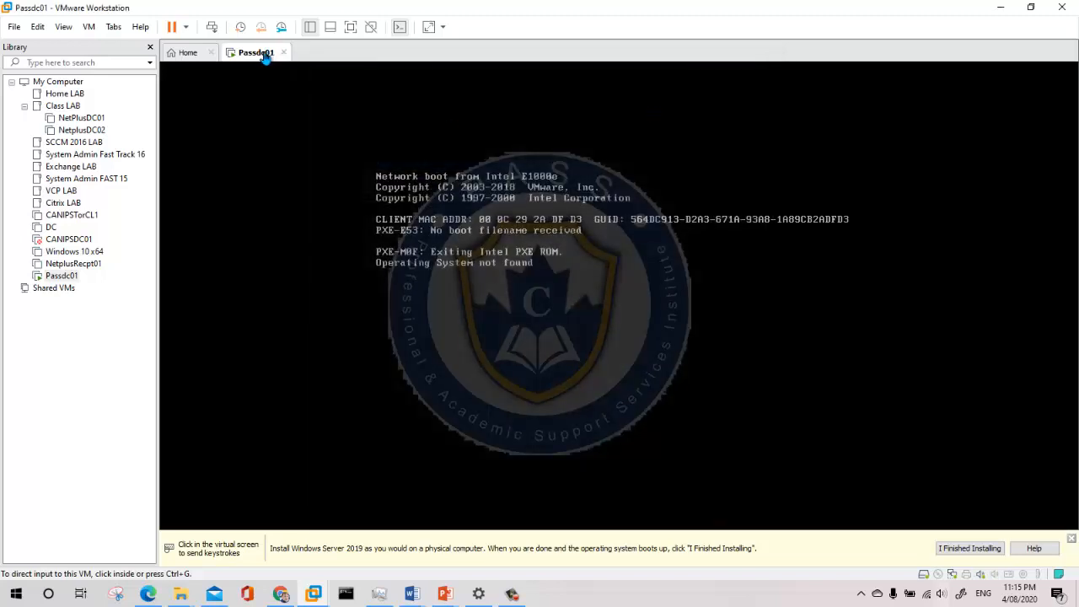
# Connect Passdc01's CD/DVD drive and set it to use the ISO image server 2019 17763.737.190906-2324.rs5_release_svc_refresh_SERVER_EVAL_x64FRE_en-us_1 from the ISO folder.
pyautogui.rightClick(266, 53)
pyautogui.click(333, 234)
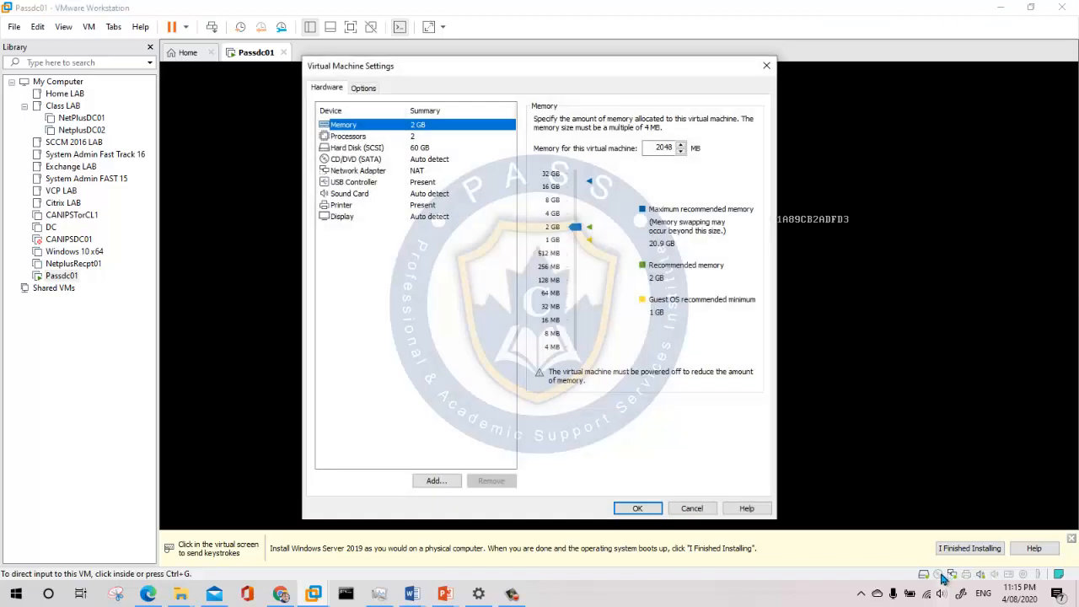
pyautogui.click(365, 159)
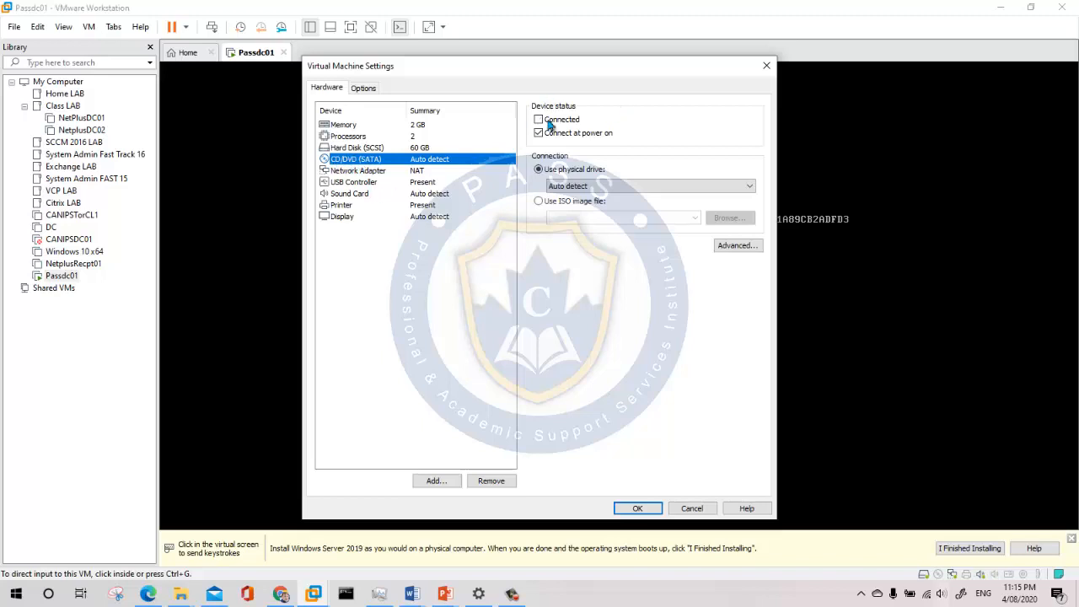
pyautogui.click(547, 122)
pyautogui.click(556, 202)
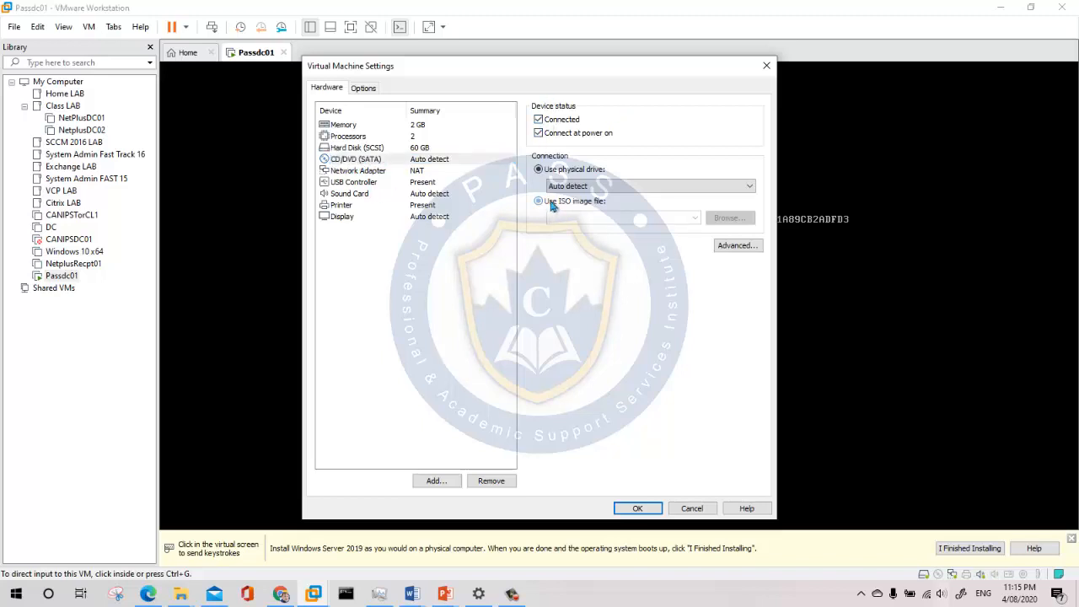
pyautogui.click(727, 221)
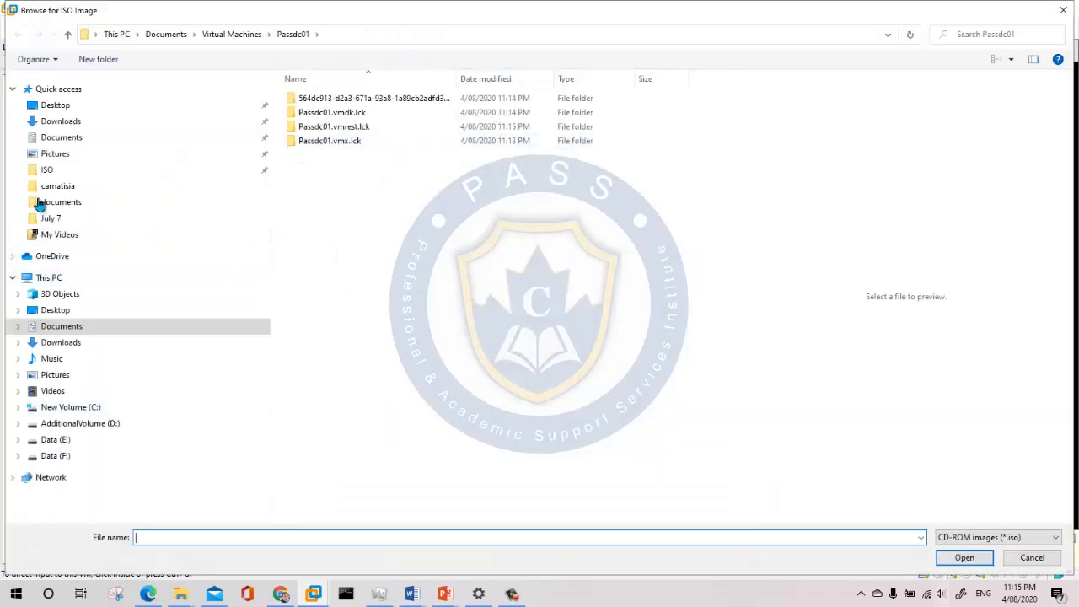
pyautogui.click(44, 170)
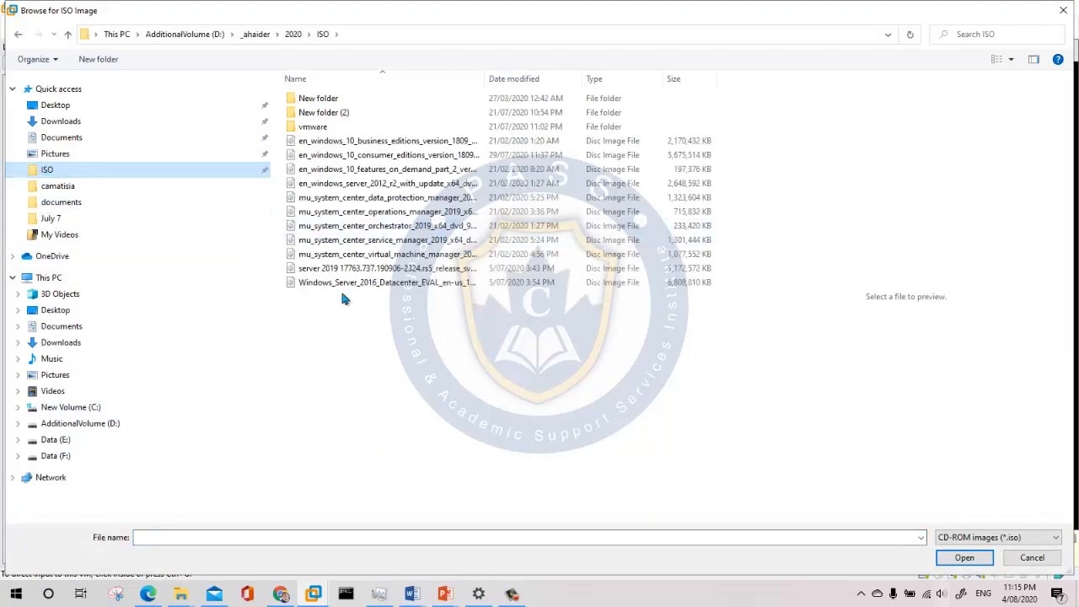
pyautogui.click(319, 269)
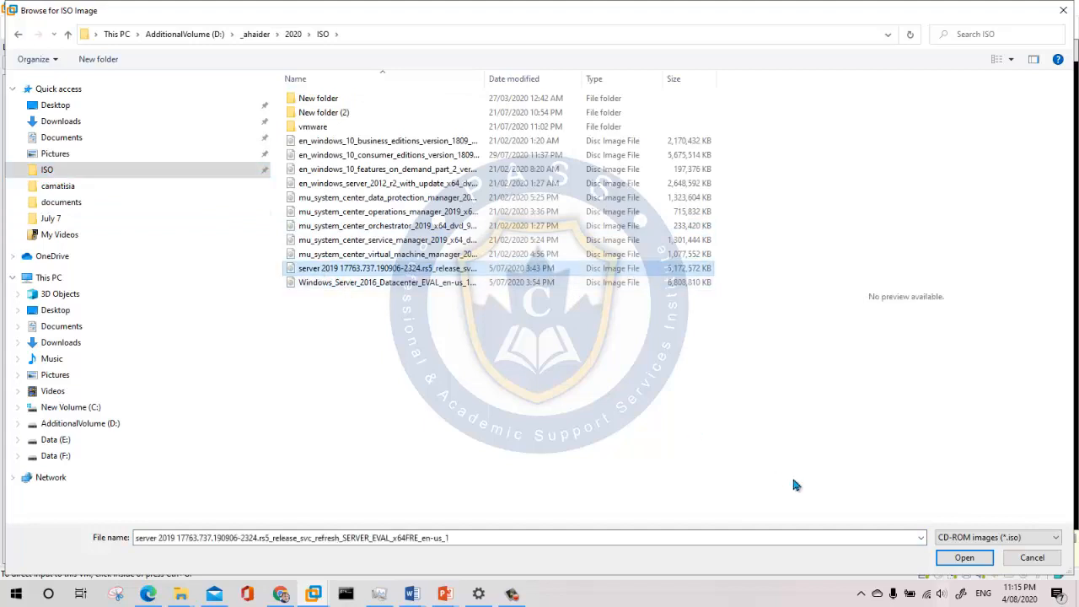
pyautogui.click(966, 557)
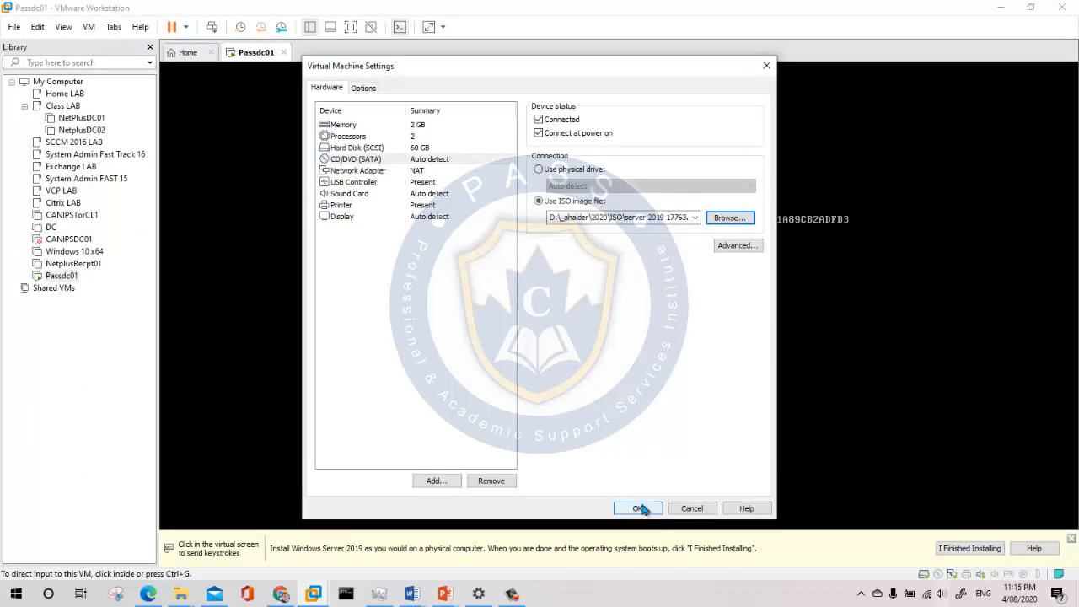
pyautogui.click(640, 508)
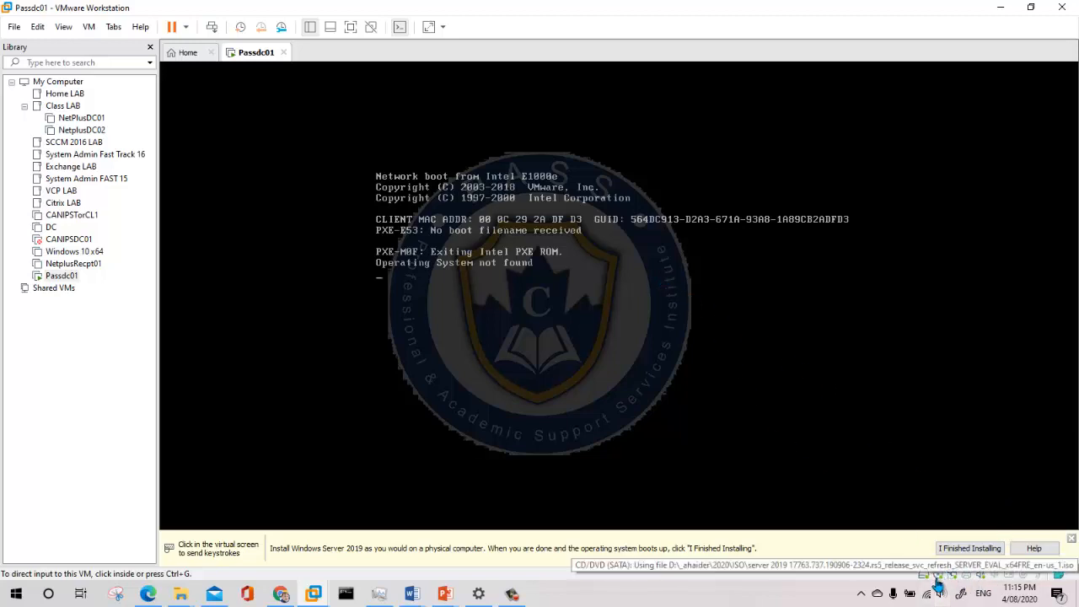
# Boot Passdc01 into Windows Setup, keep English (United States) and the US keyboard, and start the Windows Server 2019 installation.
pyautogui.click(624, 415)
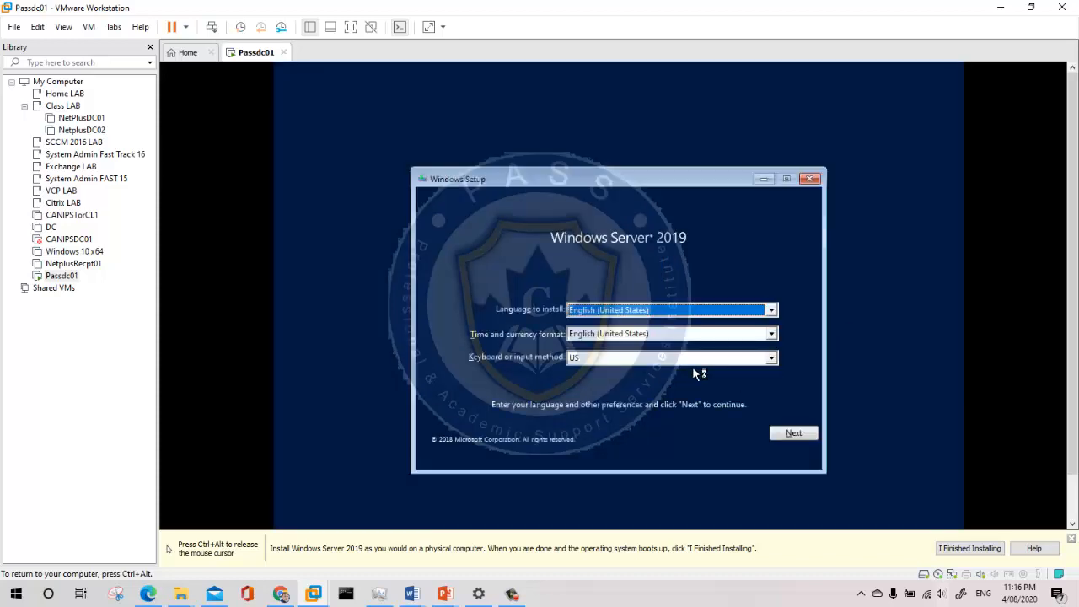
pyautogui.click(782, 437)
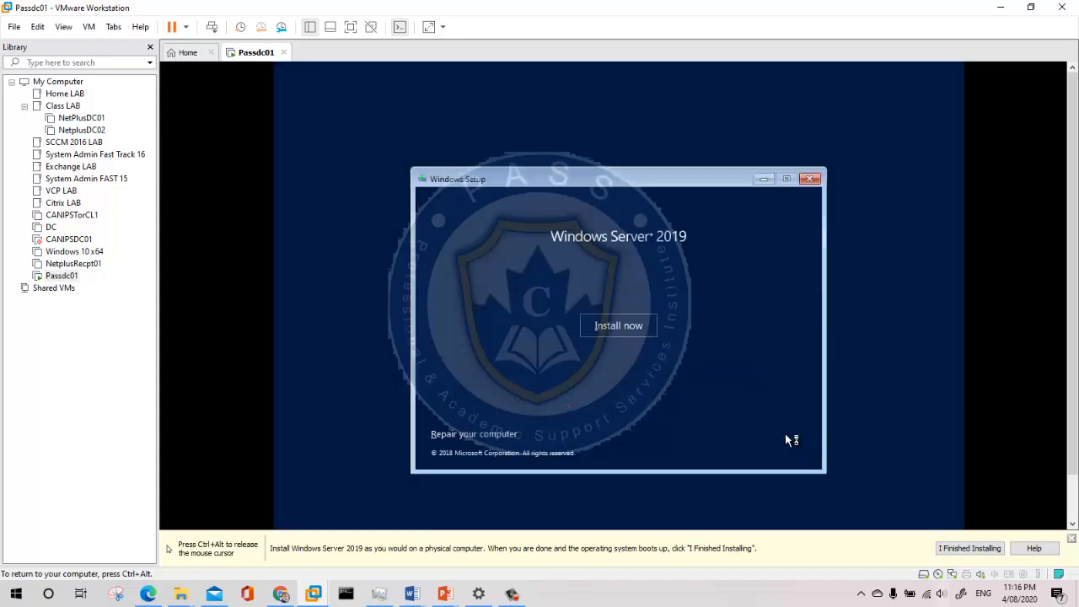
pyautogui.click(628, 329)
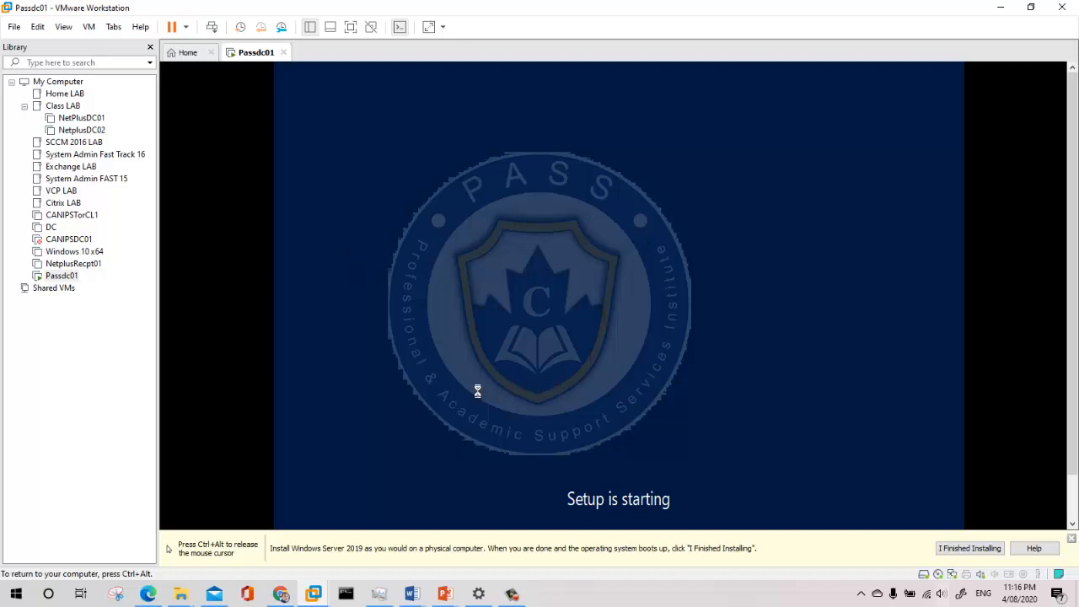
# Choose Windows Server 2019 Datacenter Evaluation (Desktop Experience) as the operating system to install.
pyautogui.hotkey('ctrl', 'alt')
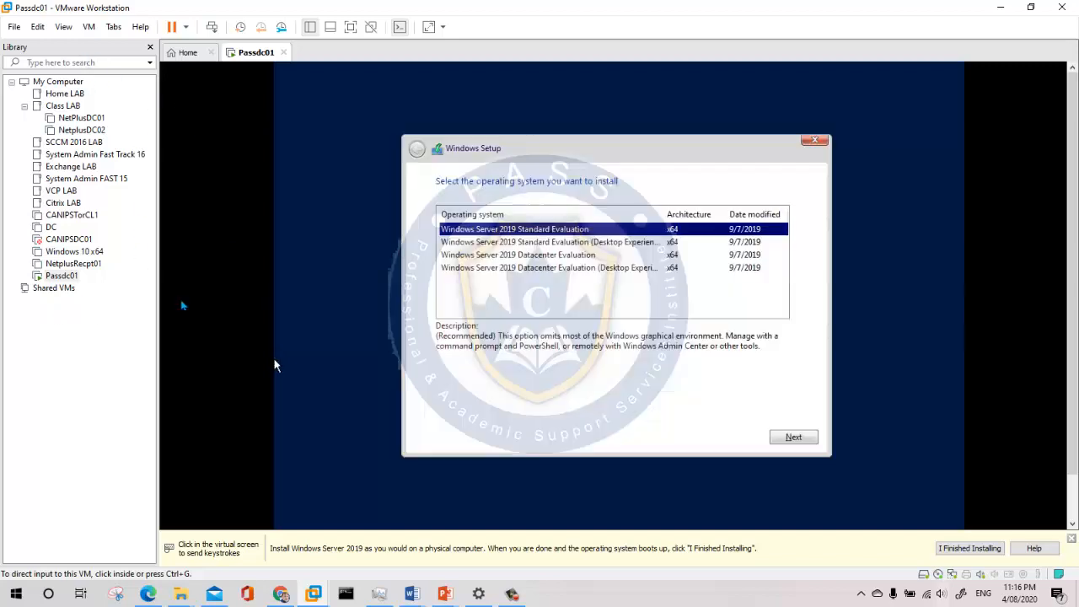
pyautogui.click(274, 360)
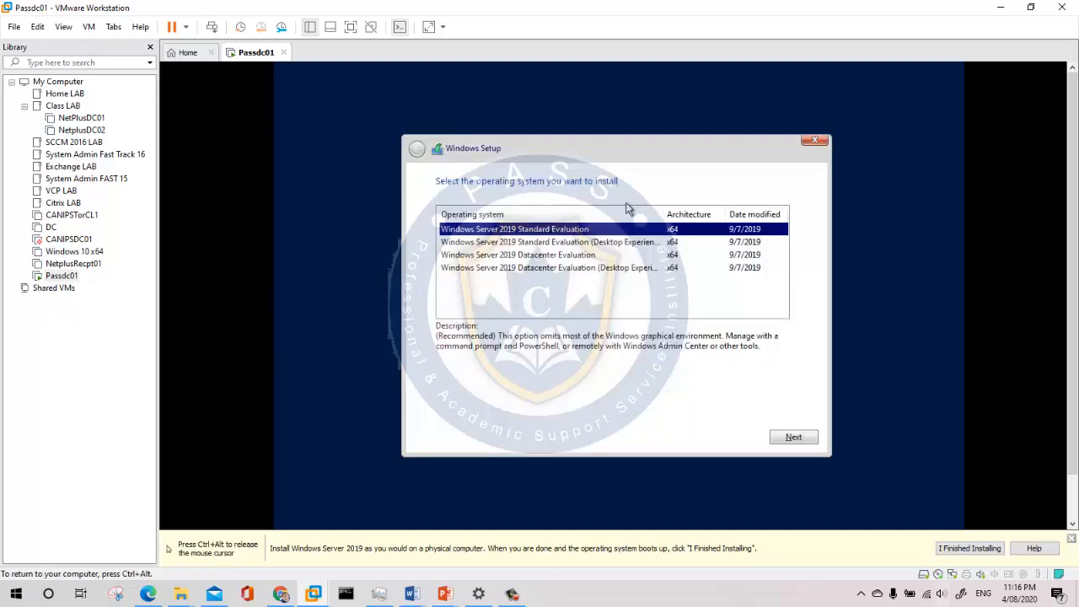
pyautogui.click(527, 267)
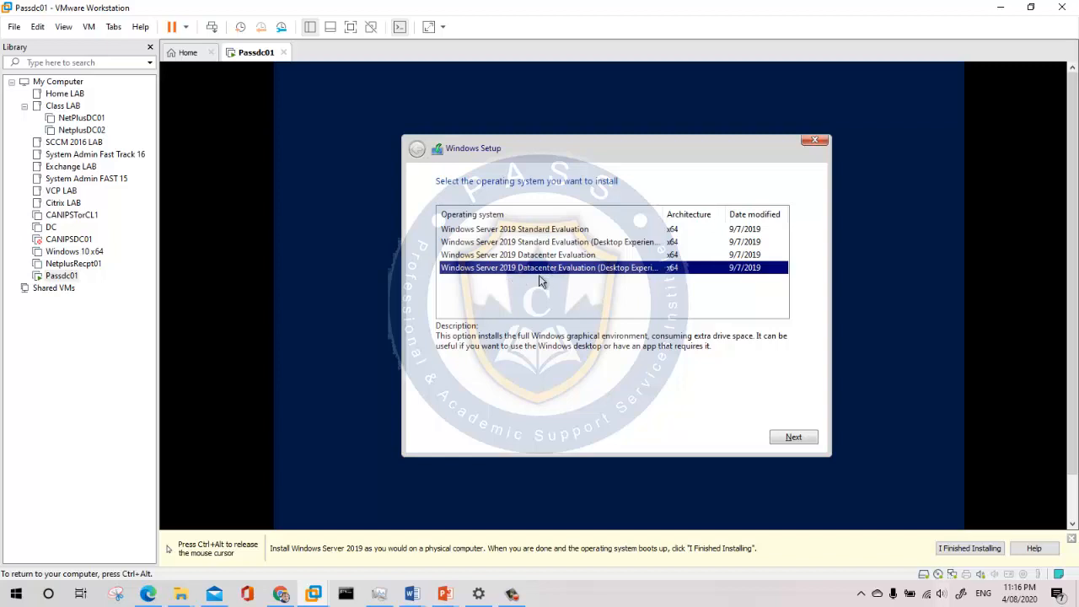
pyautogui.click(793, 438)
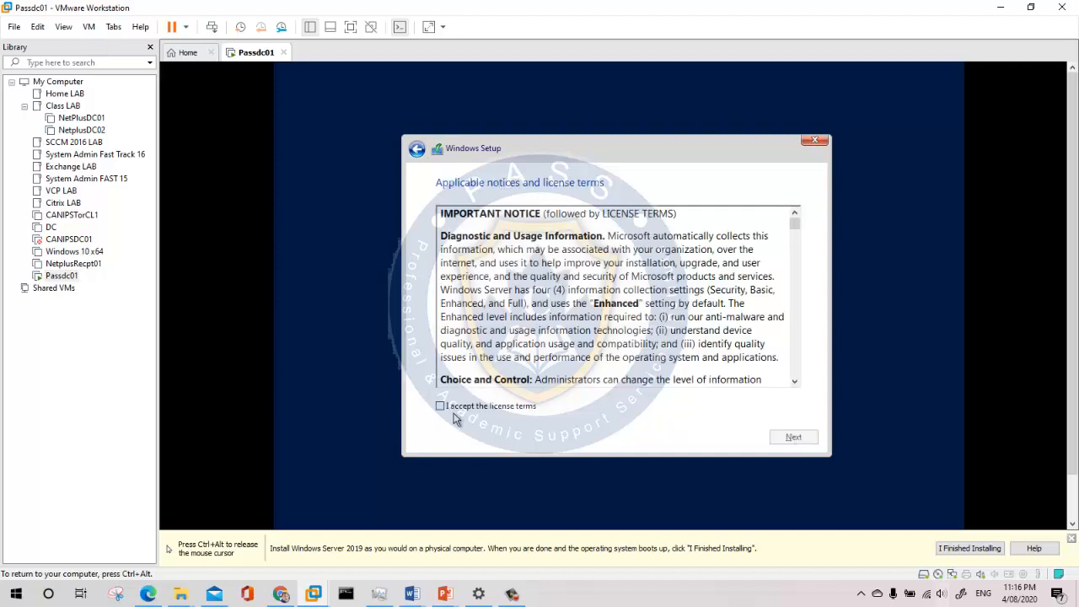
# Accept the license terms and start a Custom: Install Windows only installation on the Drive 0 unallocated space.
pyautogui.click(460, 408)
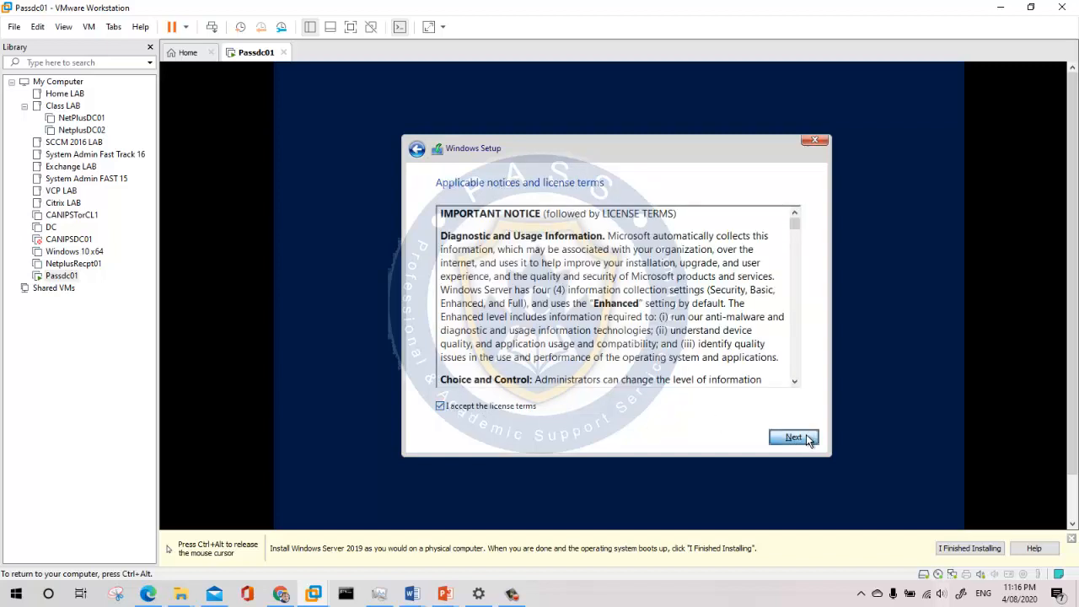
pyautogui.click(805, 437)
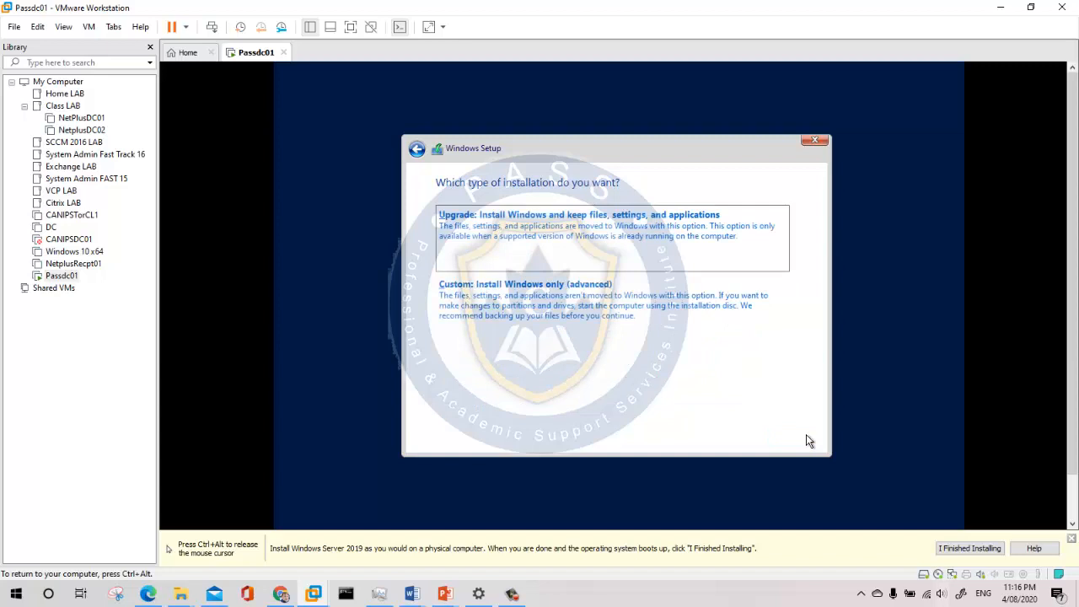
pyautogui.click(559, 314)
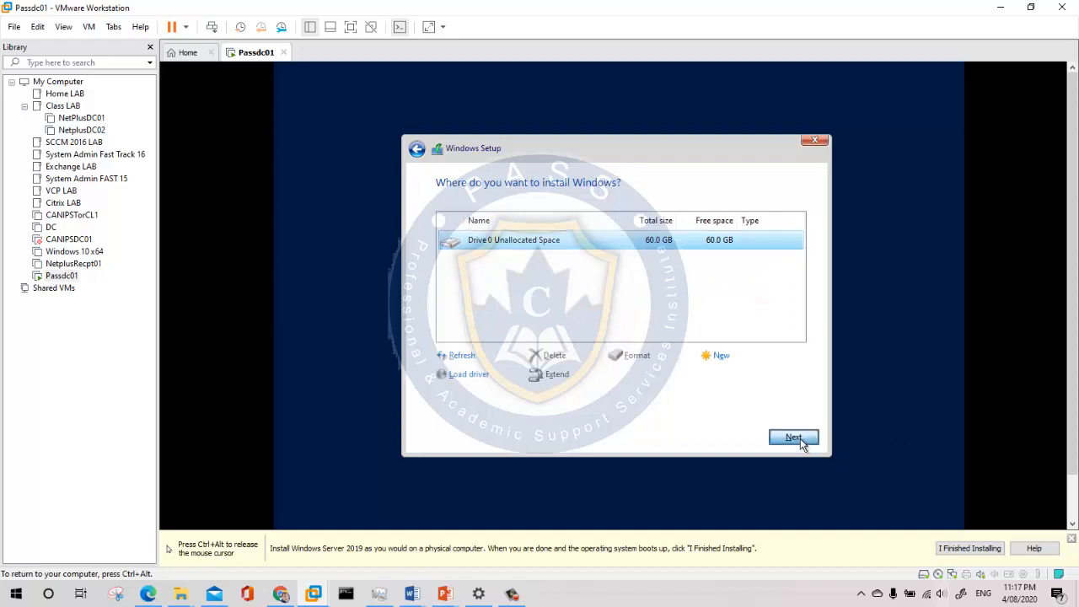
pyautogui.click(799, 439)
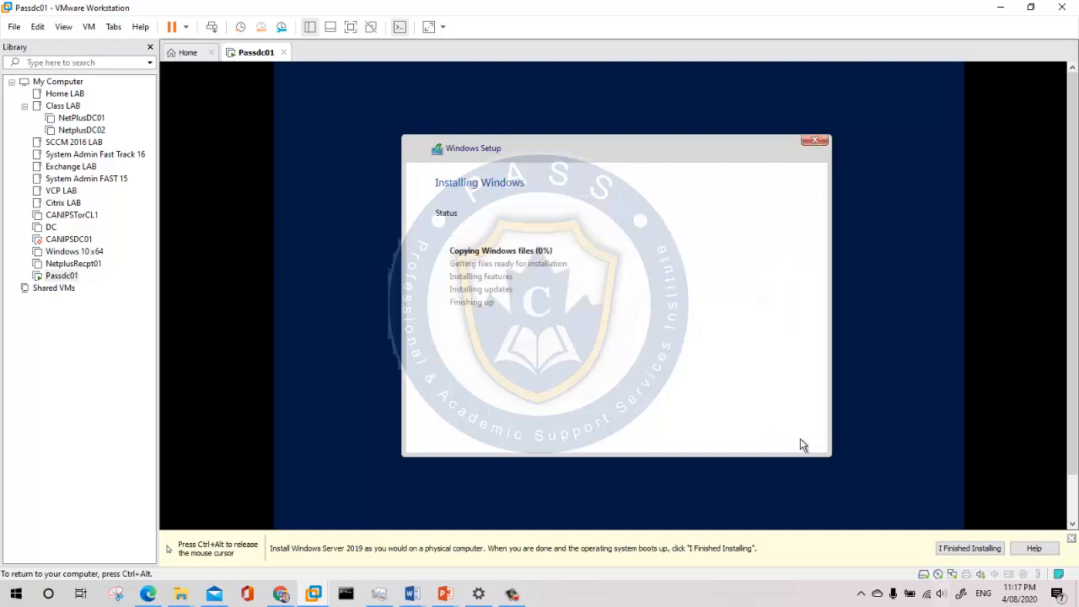